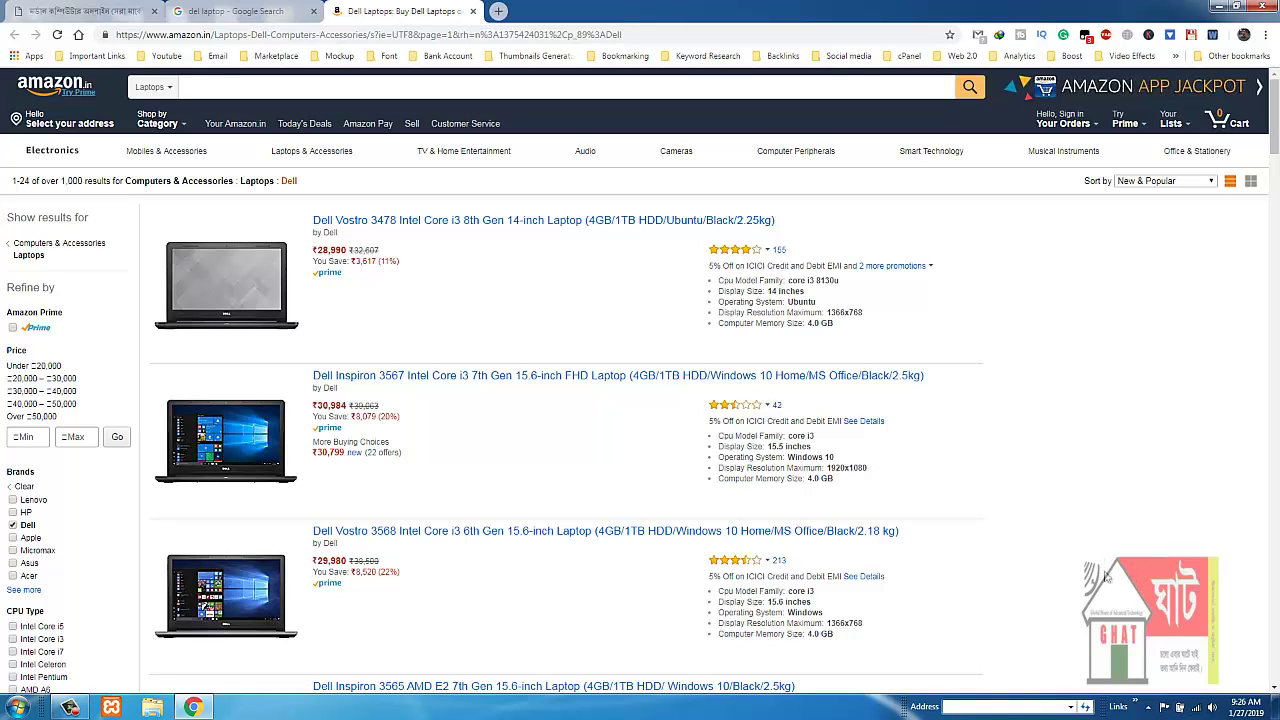
Step: Log in to the WordPress admin with the prefilled credentials and go to the product categories page
click(106, 15)
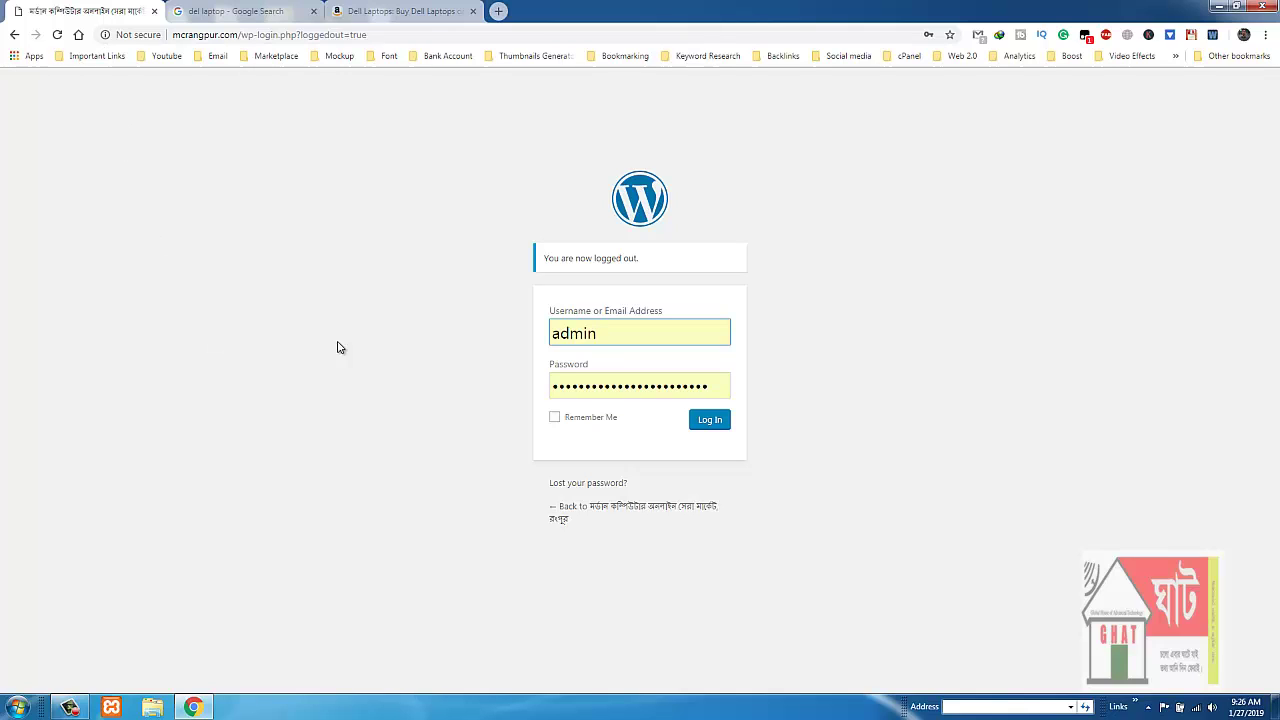
click(709, 421)
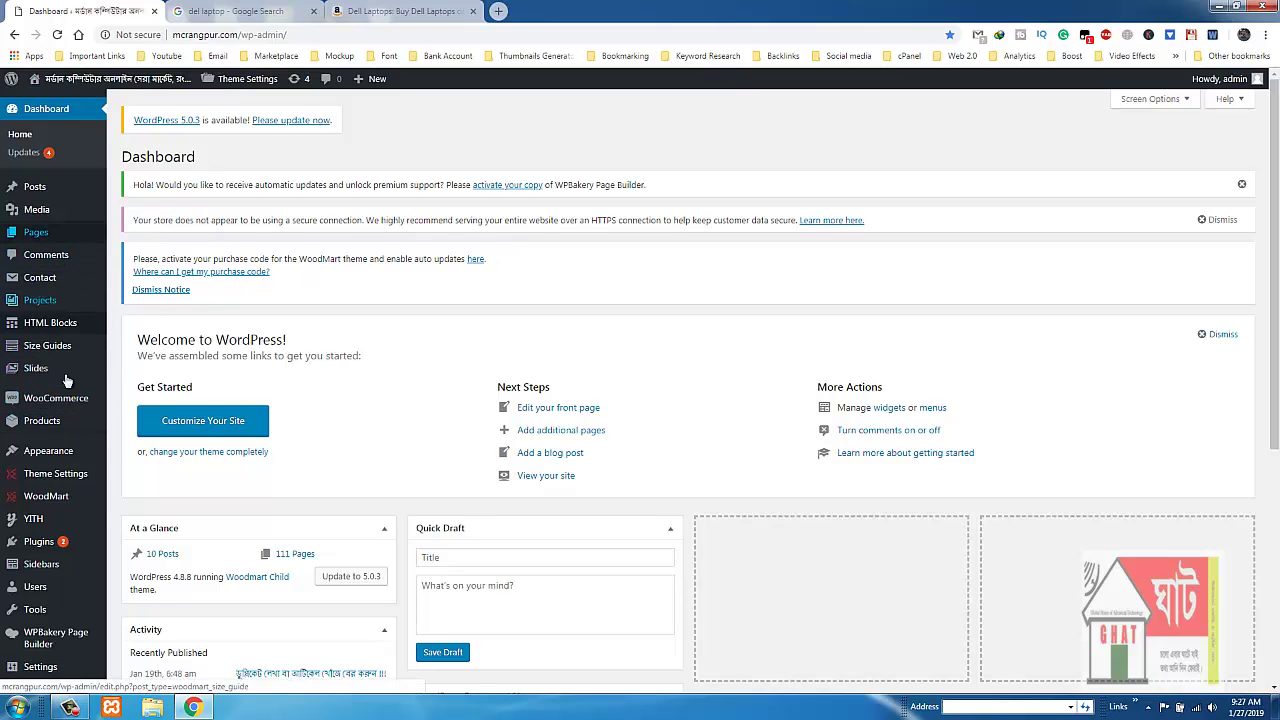
mouse_move(55, 423)
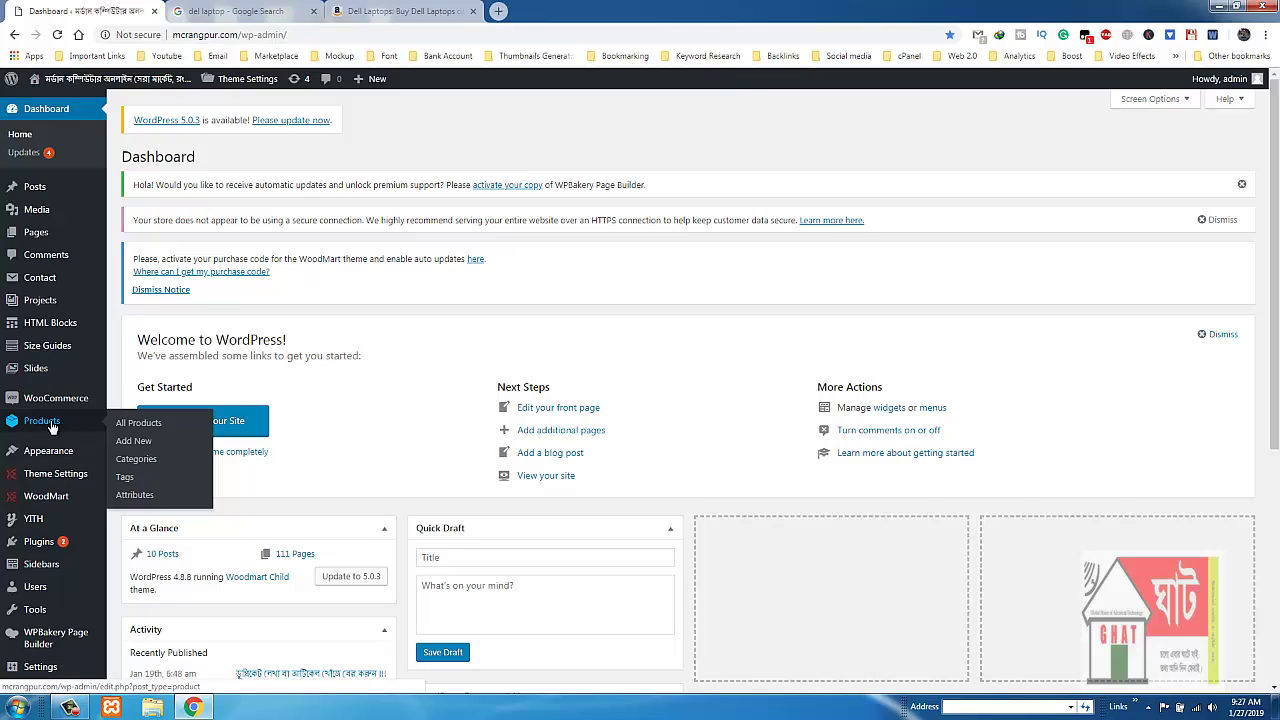
click(136, 460)
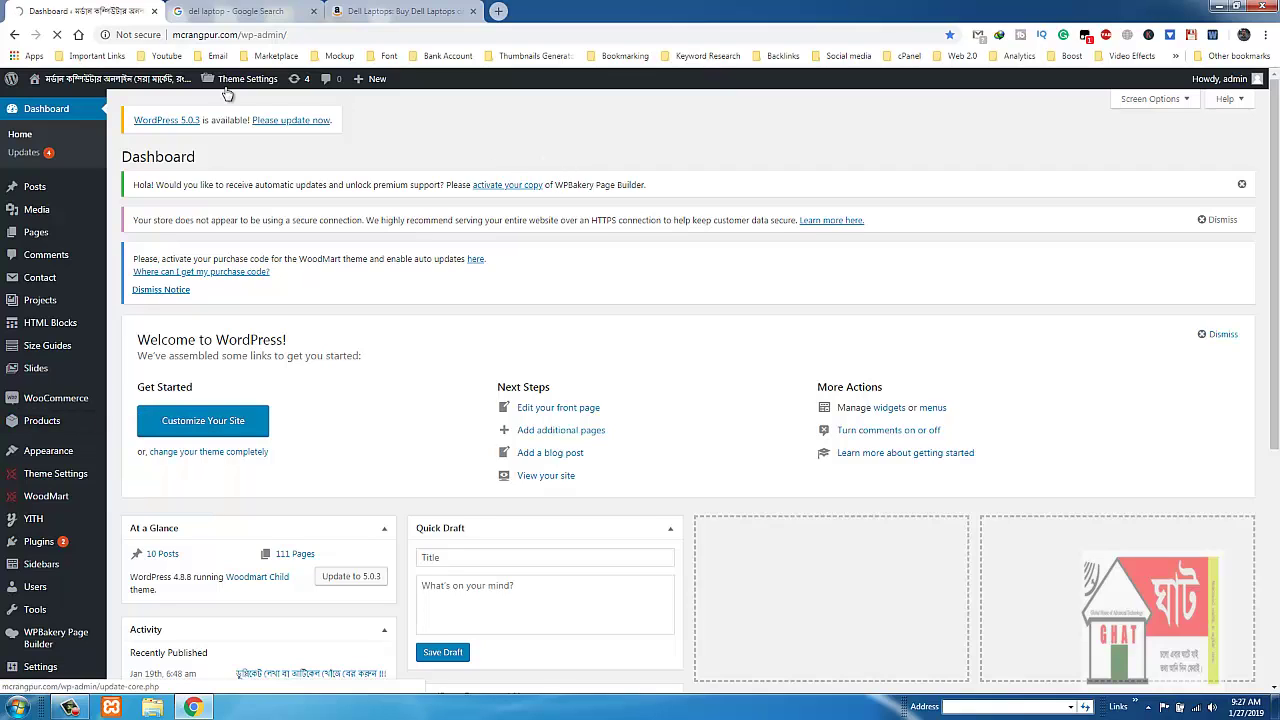
Step: Open the store's front page in a separate browser tab and switch to it
right_click(42, 98)
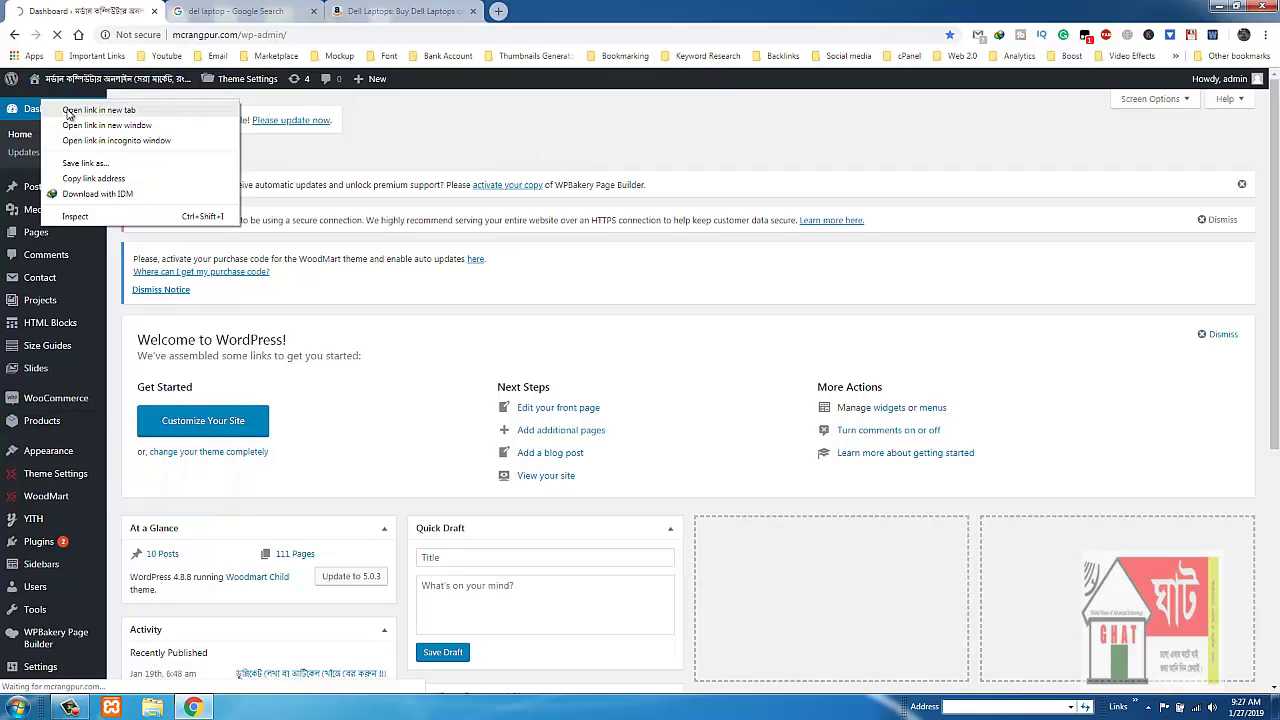
click(68, 110)
click(216, 10)
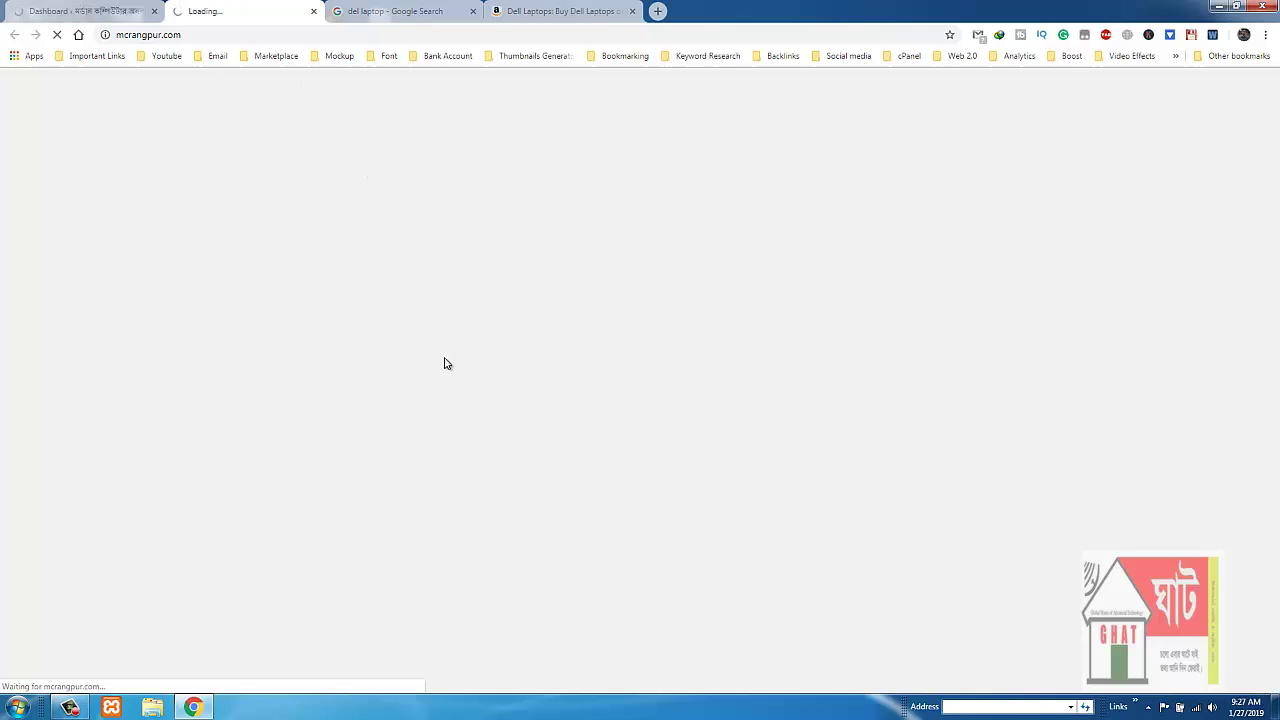
Step: Return to the product categories page and look over the fields of the new category form
click(62, 8)
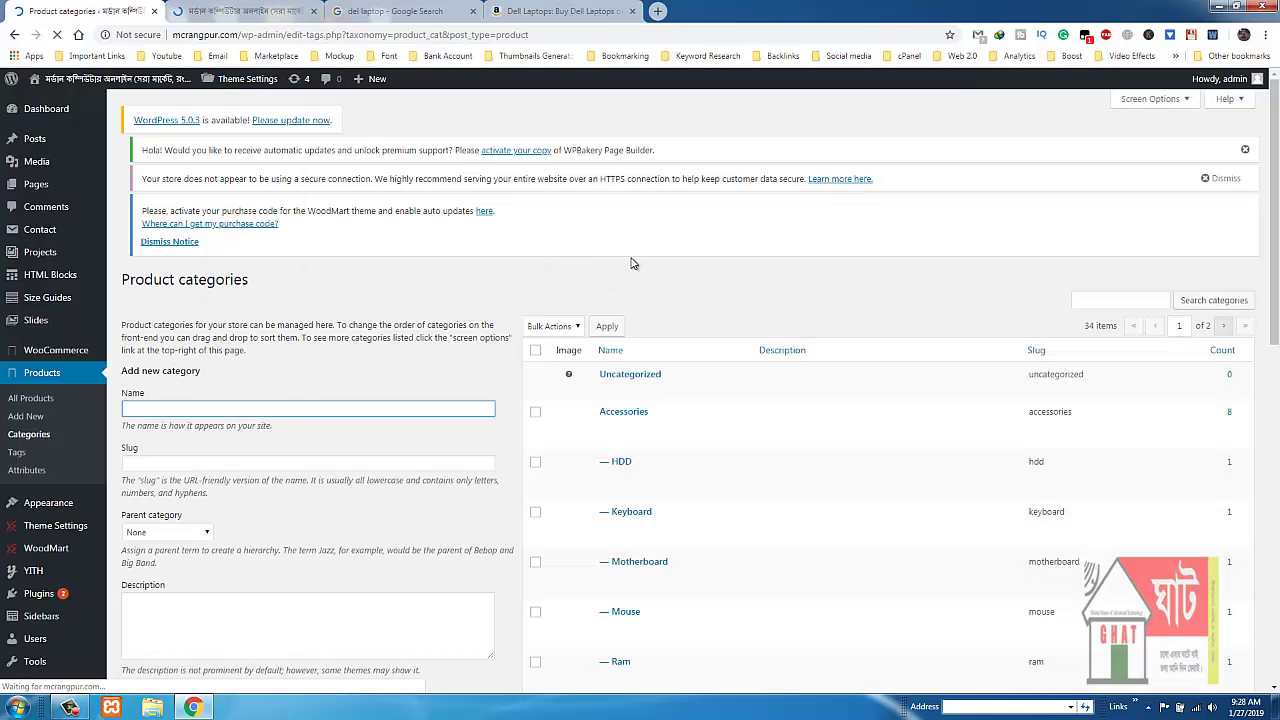
scroll(640, 262, down, 2)
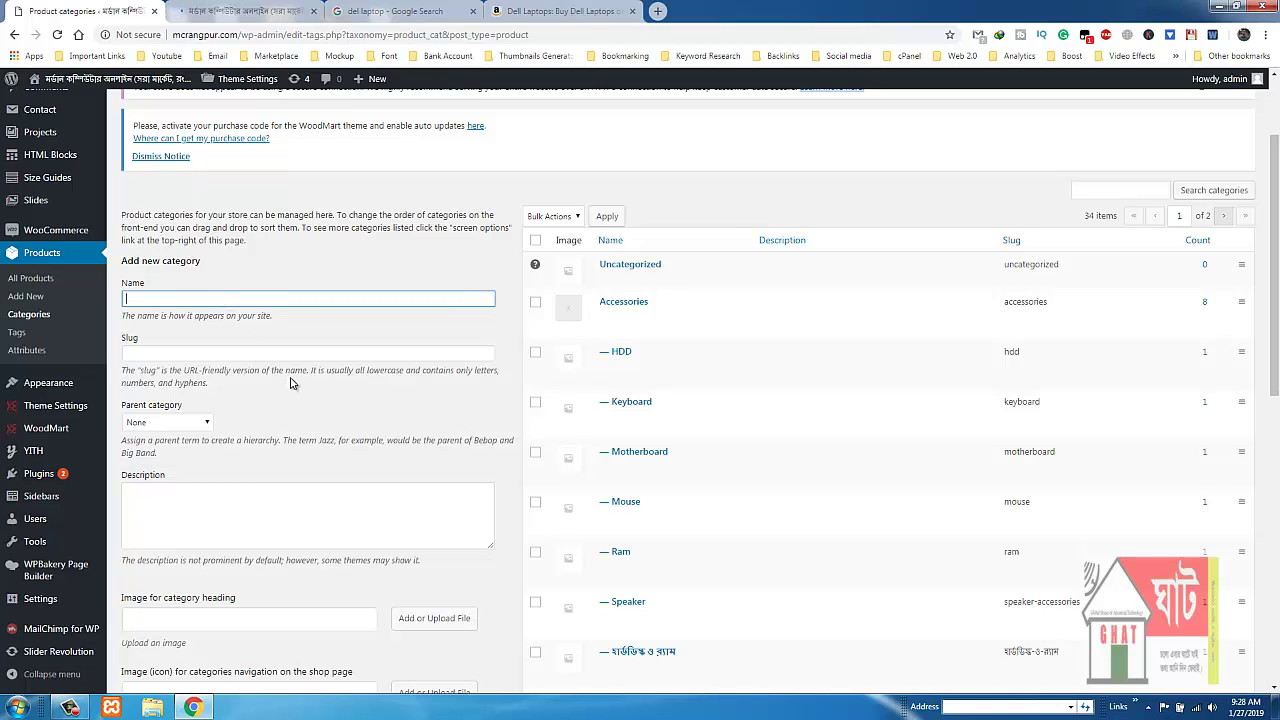
scroll(292, 375, down, 3)
scroll(292, 375, down, 1)
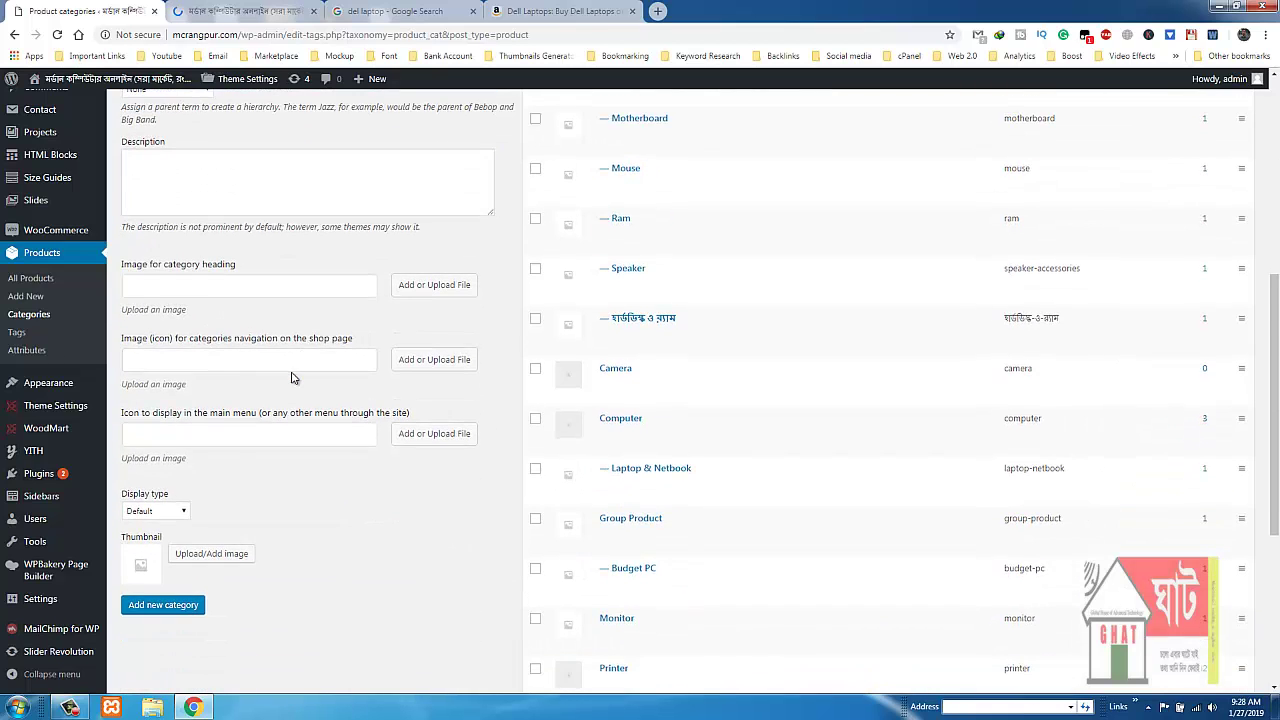
scroll(292, 375, up, 5)
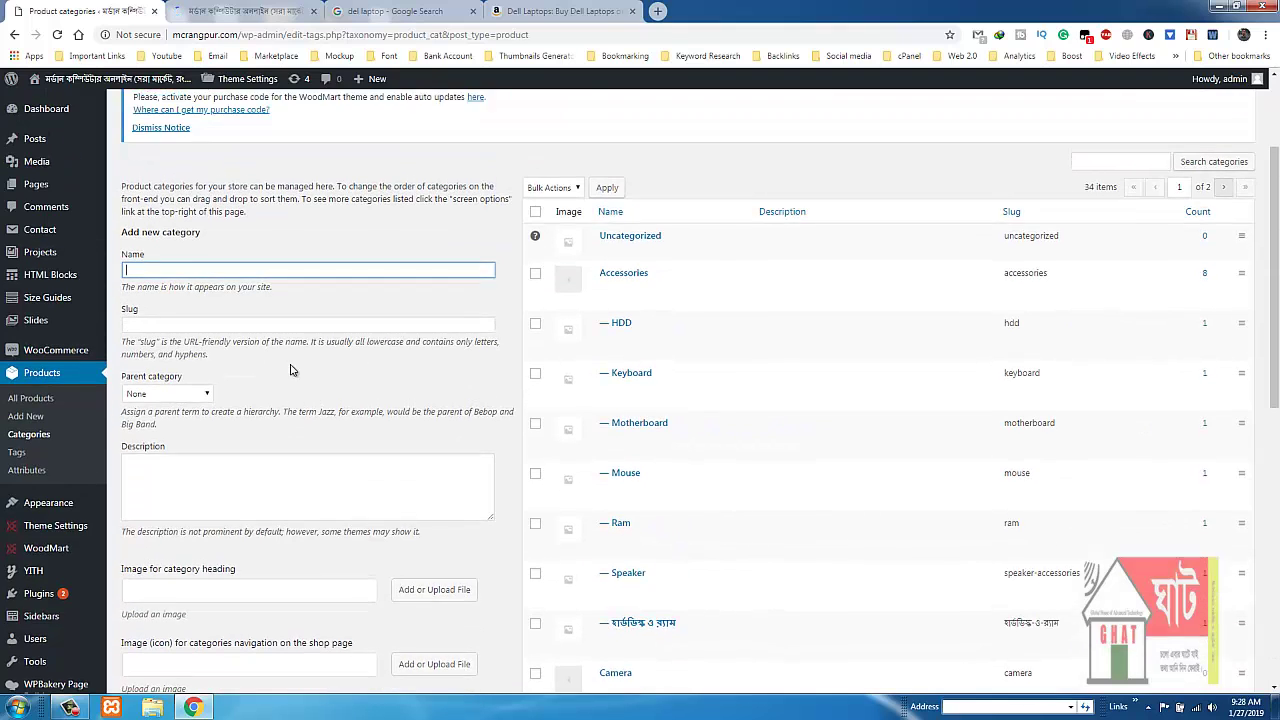
Step: Switch to the Amazon laptop listing, open its Audio department and look through the page for a category to use
click(560, 11)
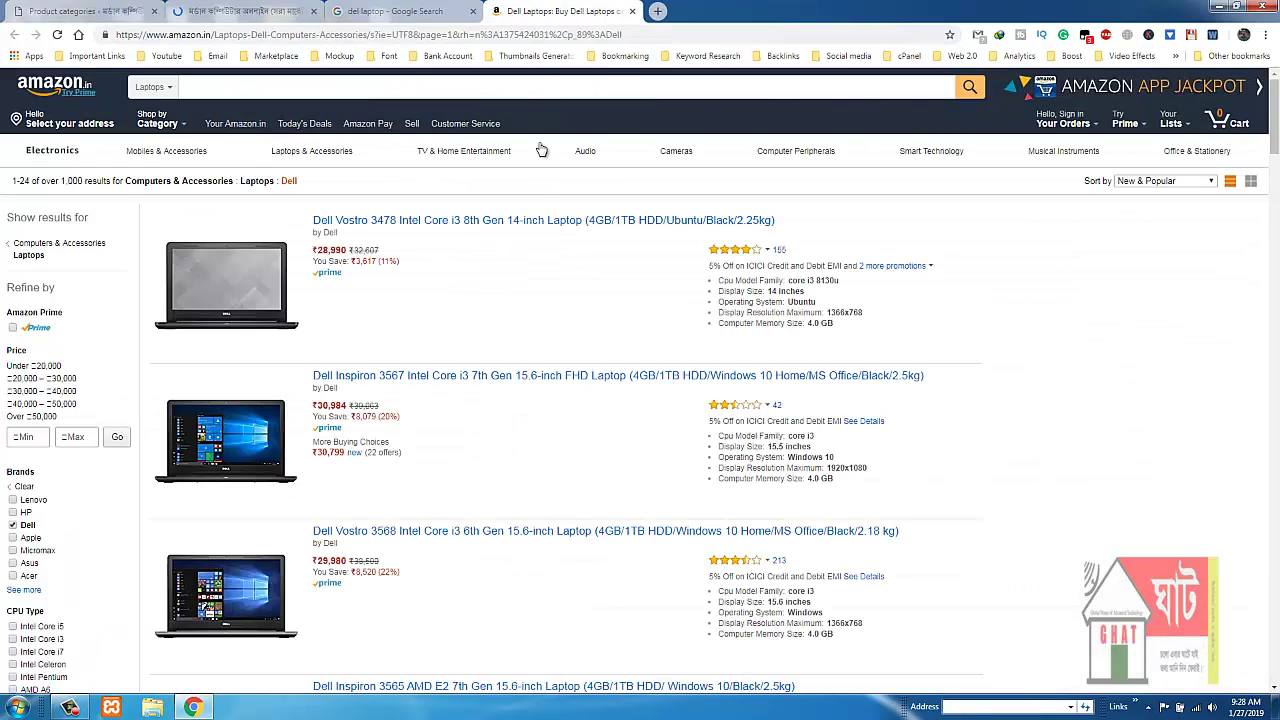
mouse_move(329, 162)
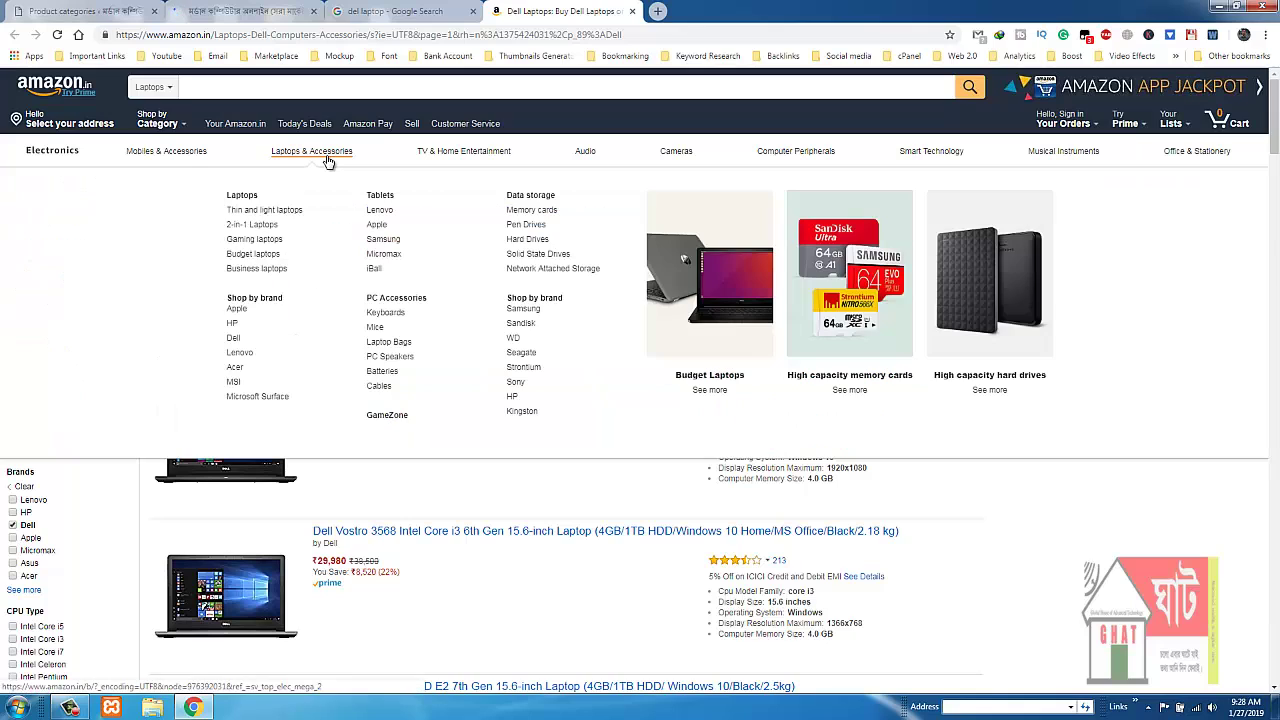
mouse_move(587, 157)
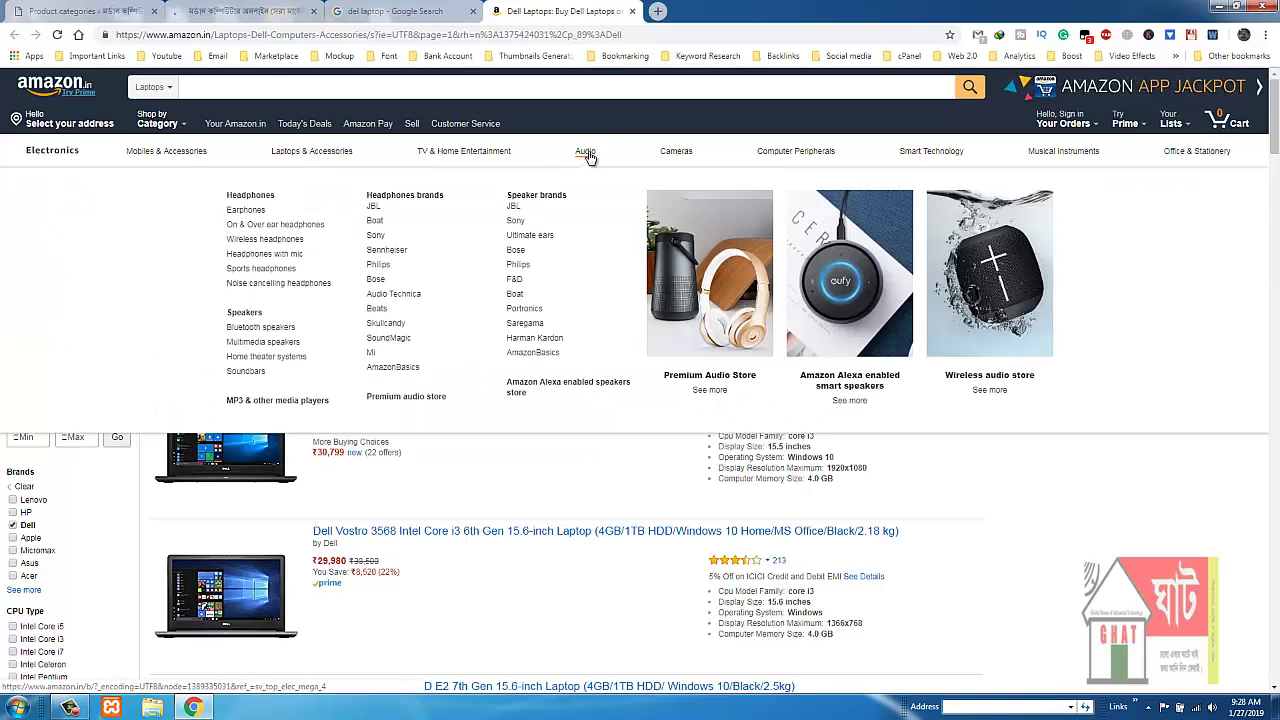
click(585, 152)
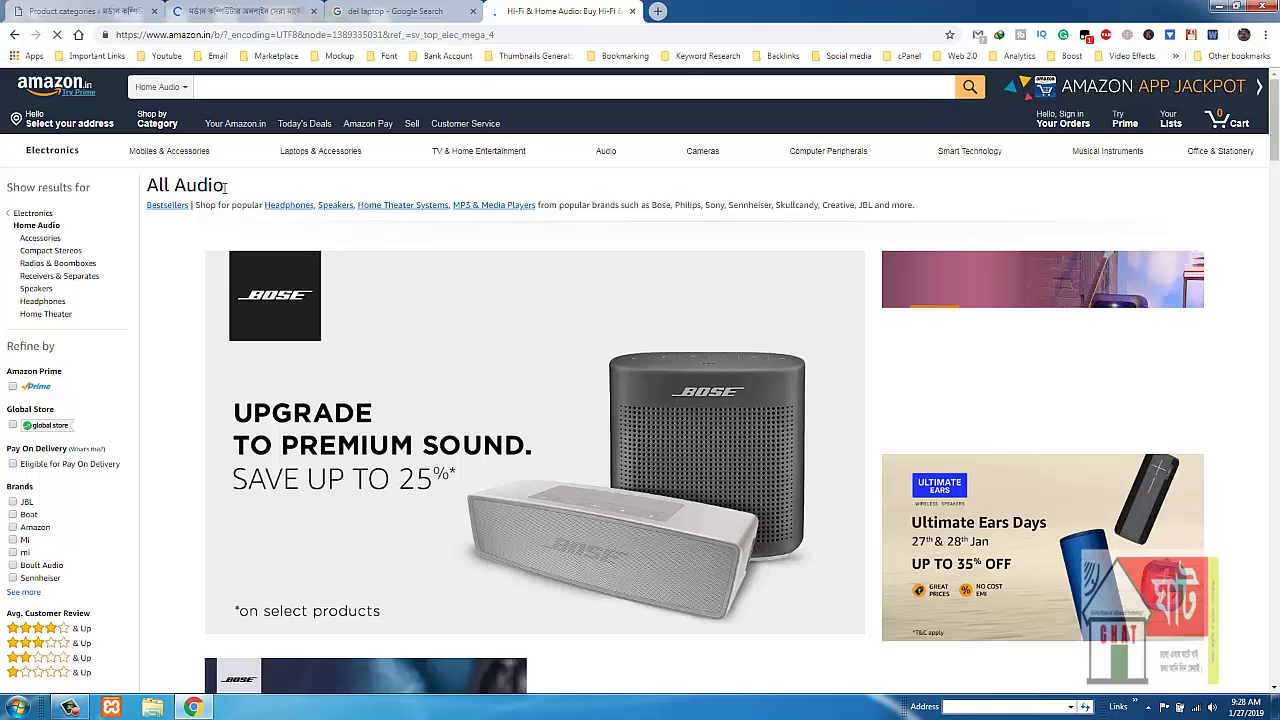
scroll(309, 400, down, 4)
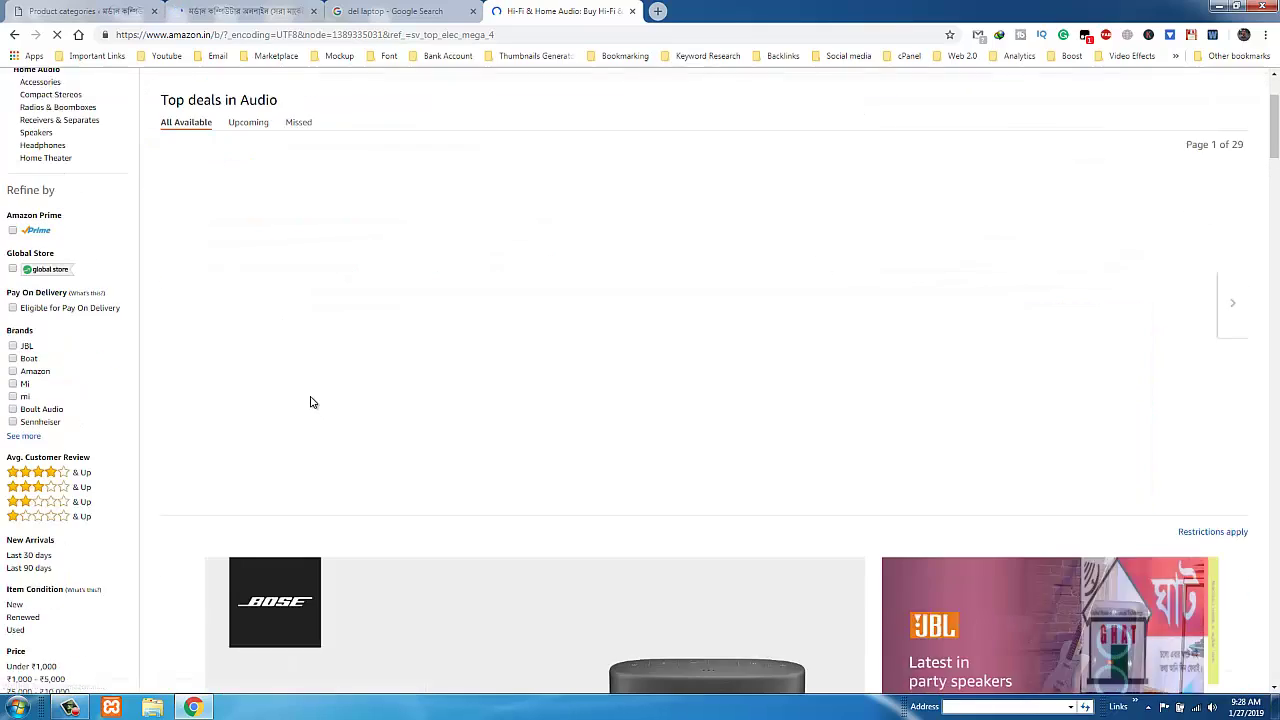
scroll(312, 400, down, 8)
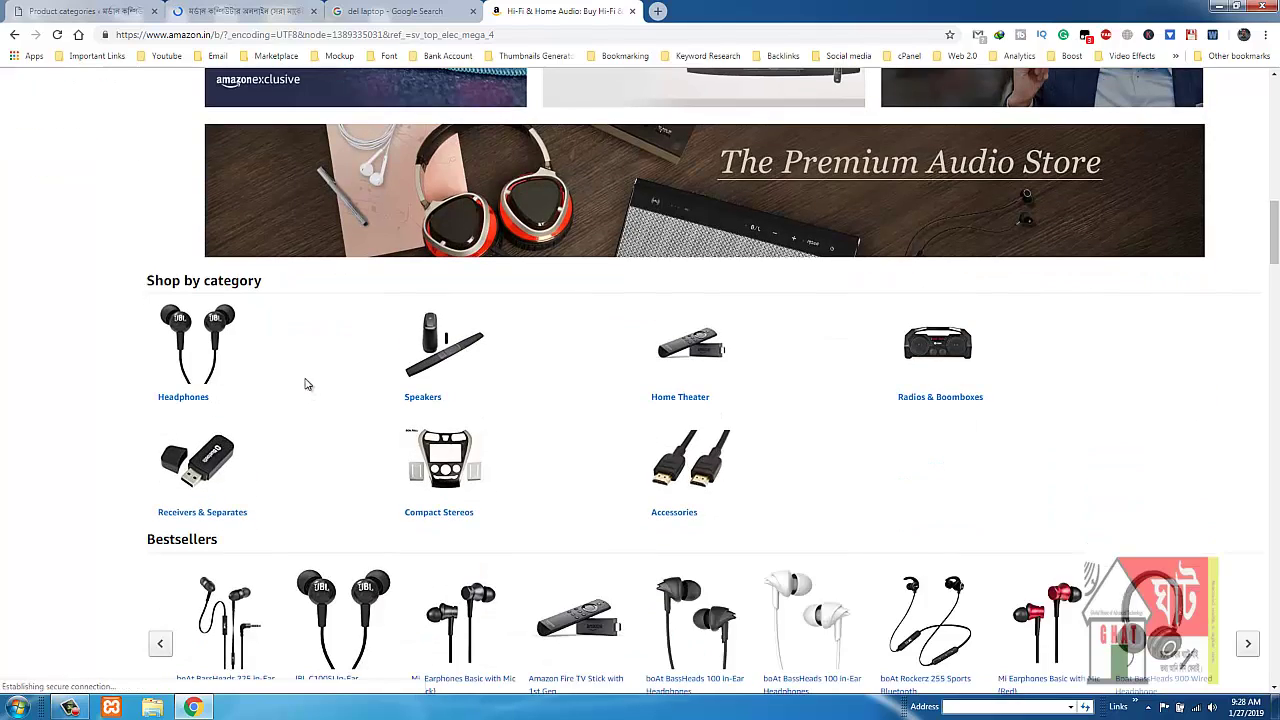
scroll(306, 388, up, 5)
scroll(306, 384, up, 8)
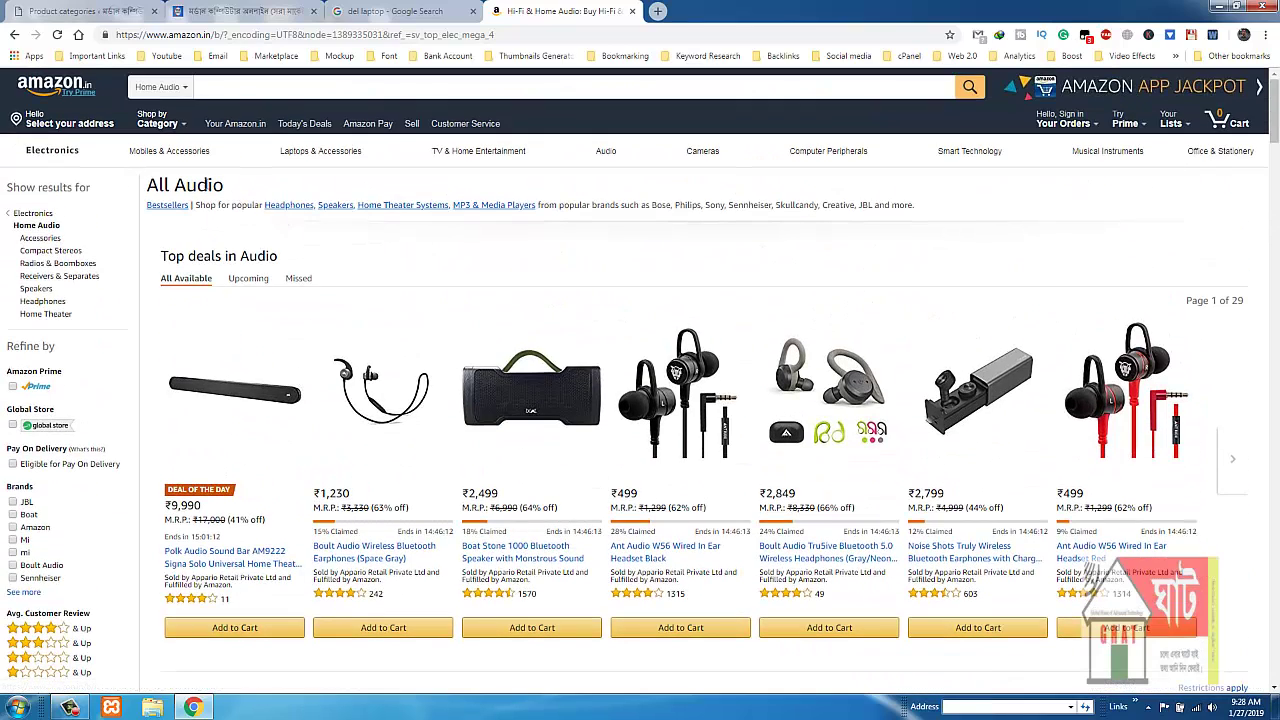
Step: Copy the page heading "All Audio" from the Amazon audio page
double_click(232, 188)
click(414, 208)
drag(222, 185, 147, 185)
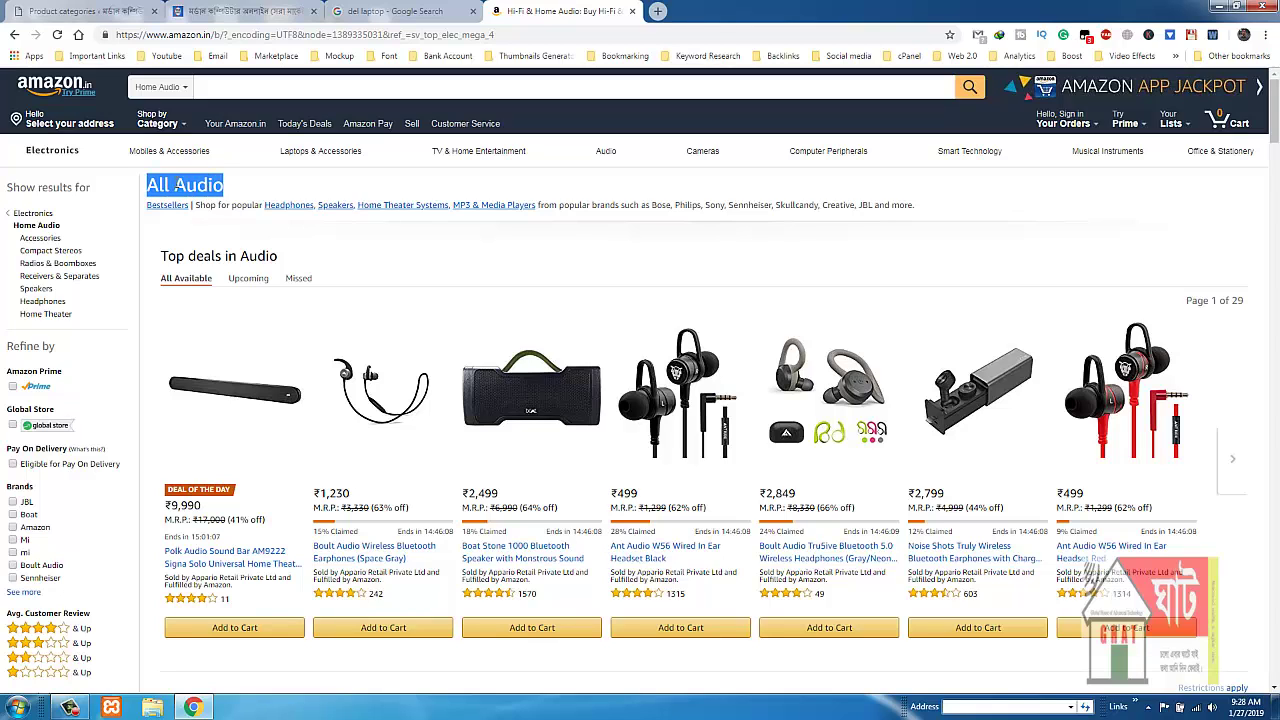
right_click(176, 185)
click(200, 194)
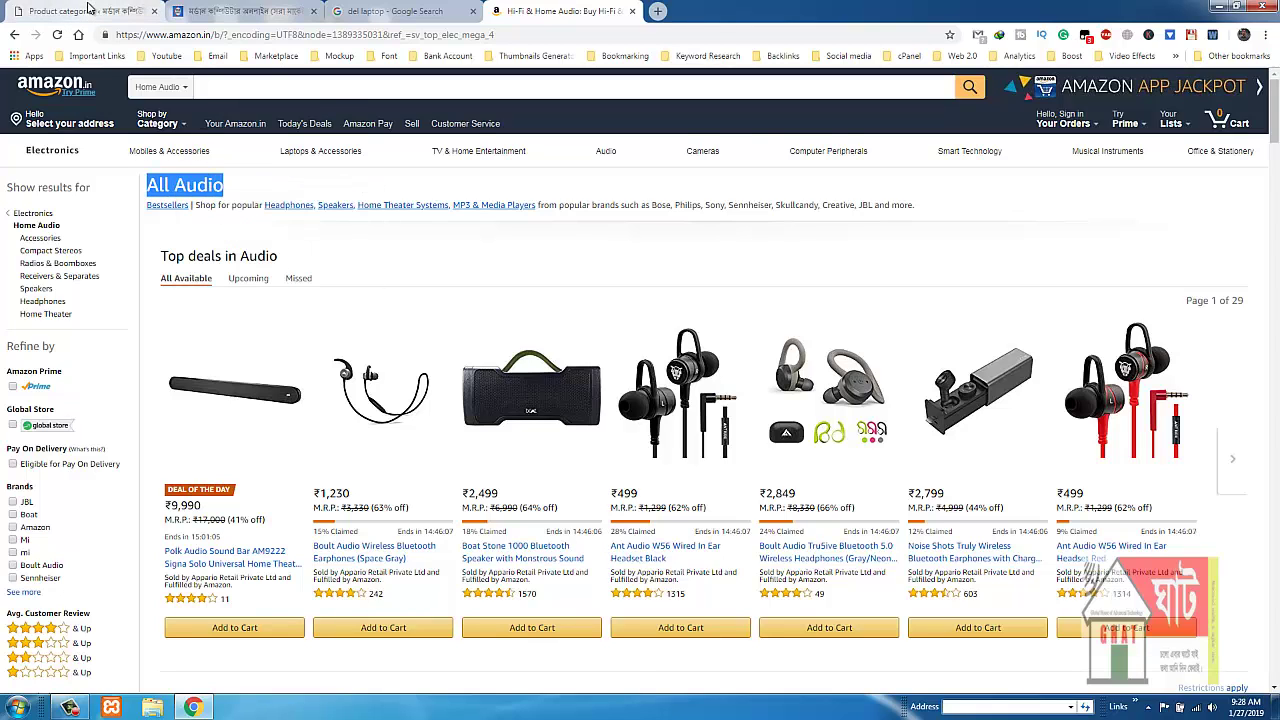
Step: Return to the WordPress product categories page and paste "All Audio" as both name and slug of the new category
click(88, 10)
right_click(193, 368)
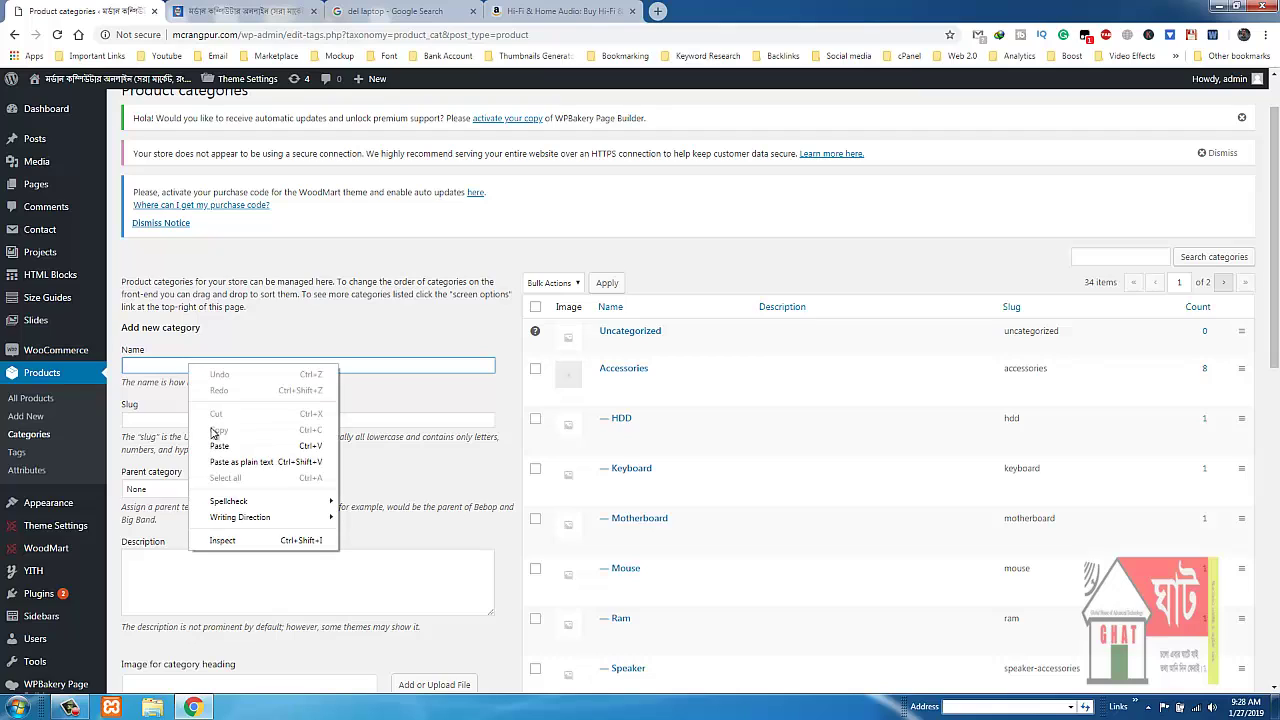
click(214, 446)
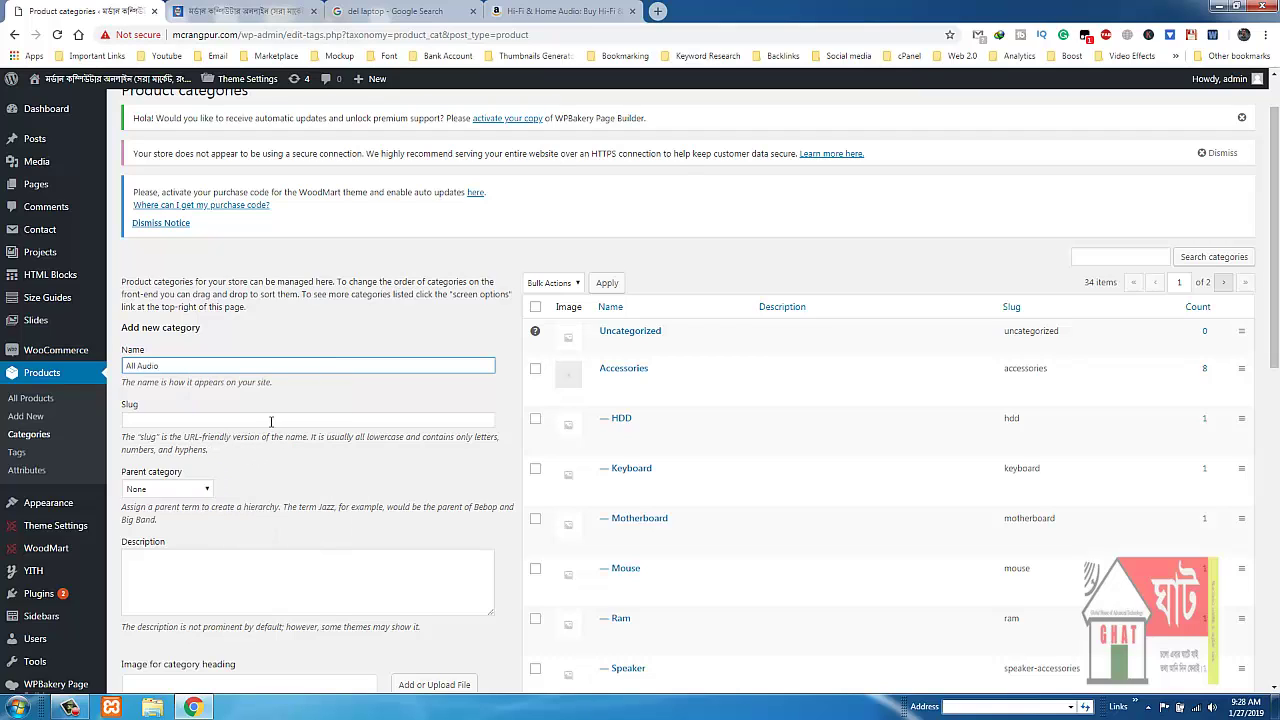
right_click(192, 422)
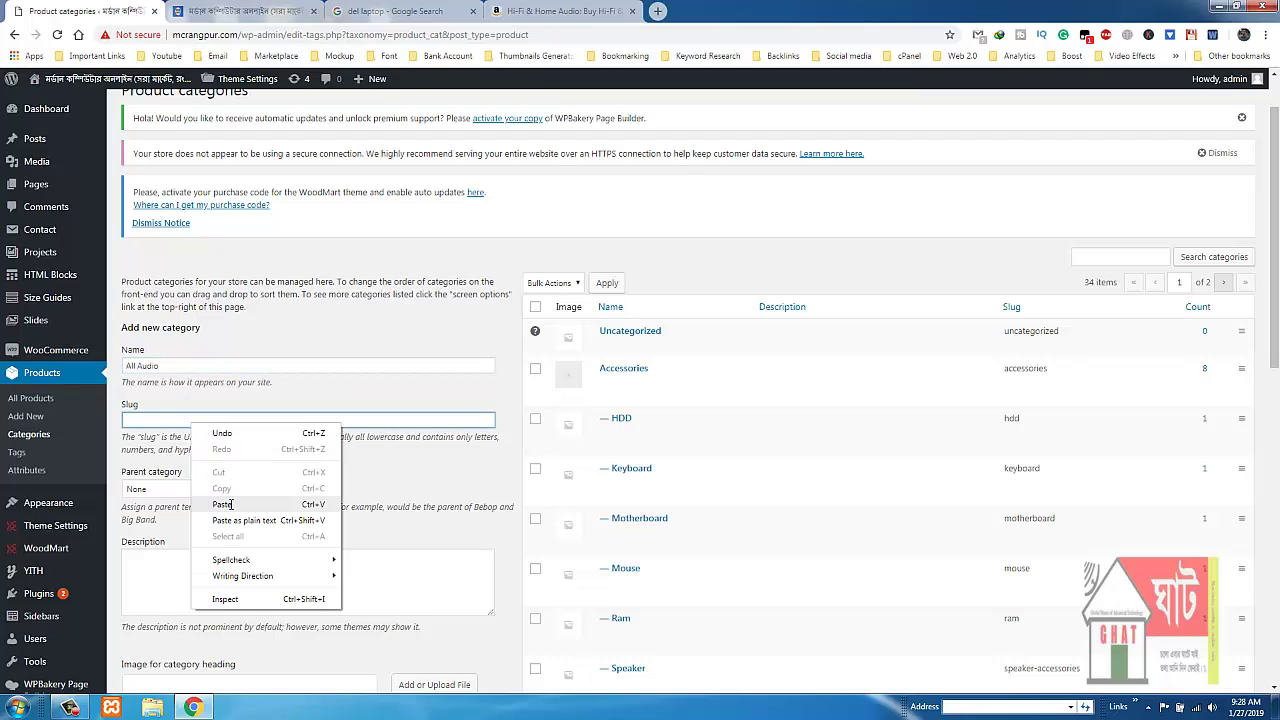
click(236, 503)
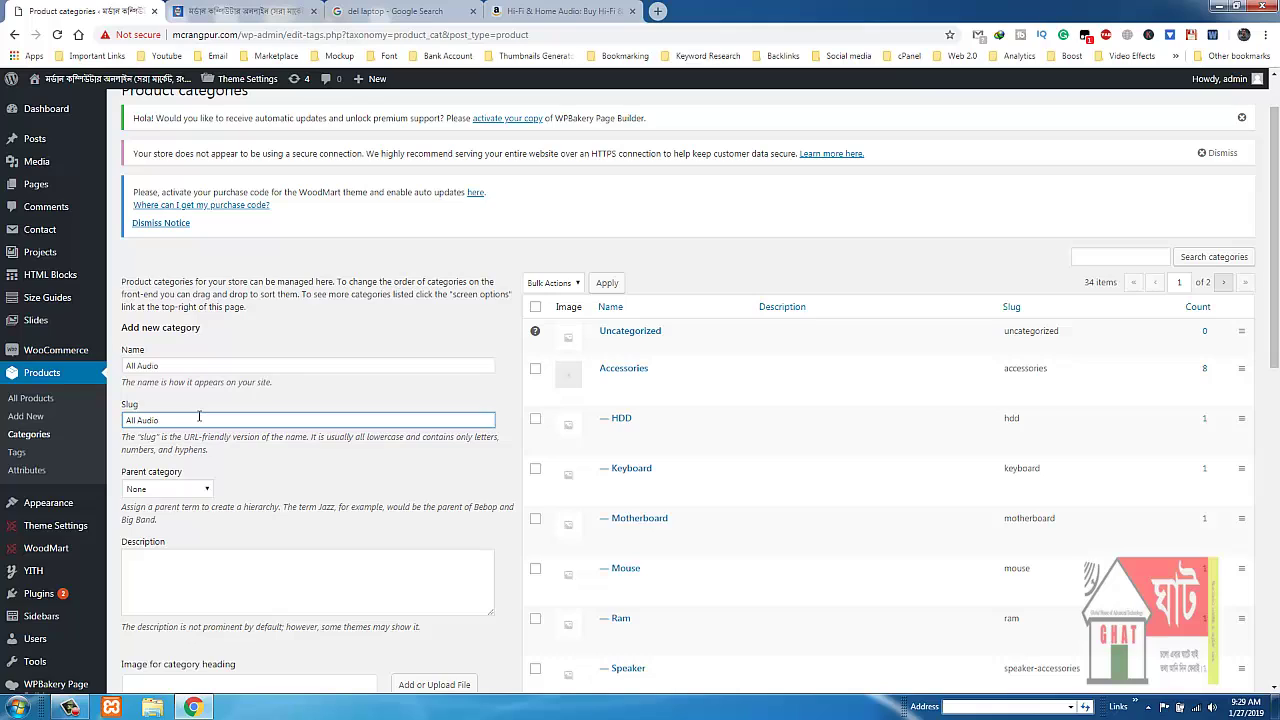
Step: Change the new category's slug to all-audio and dismiss the Windows color scheme prompt
key(BackSpace)
text(a)
key(Home)
key(Delete)
text(a)
key(Right)
key(Right)
key(Delete)
text(-)
scroll(371, 467, down, 2)
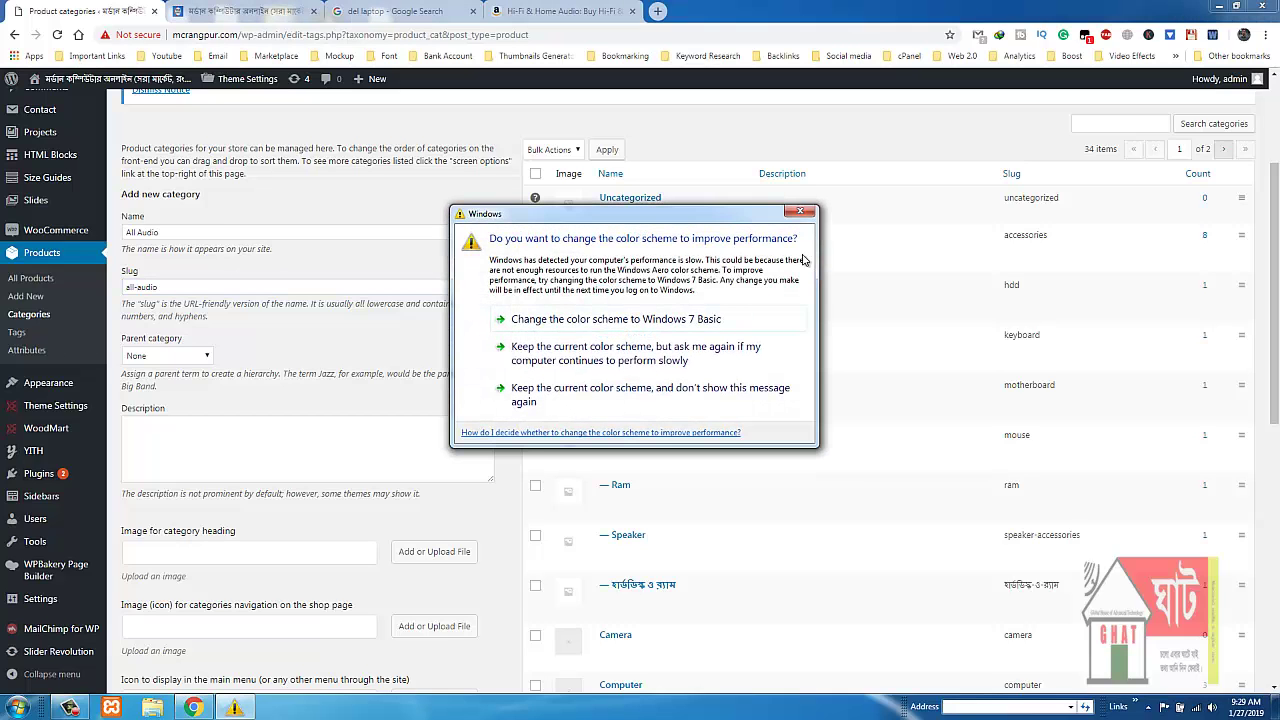
click(803, 213)
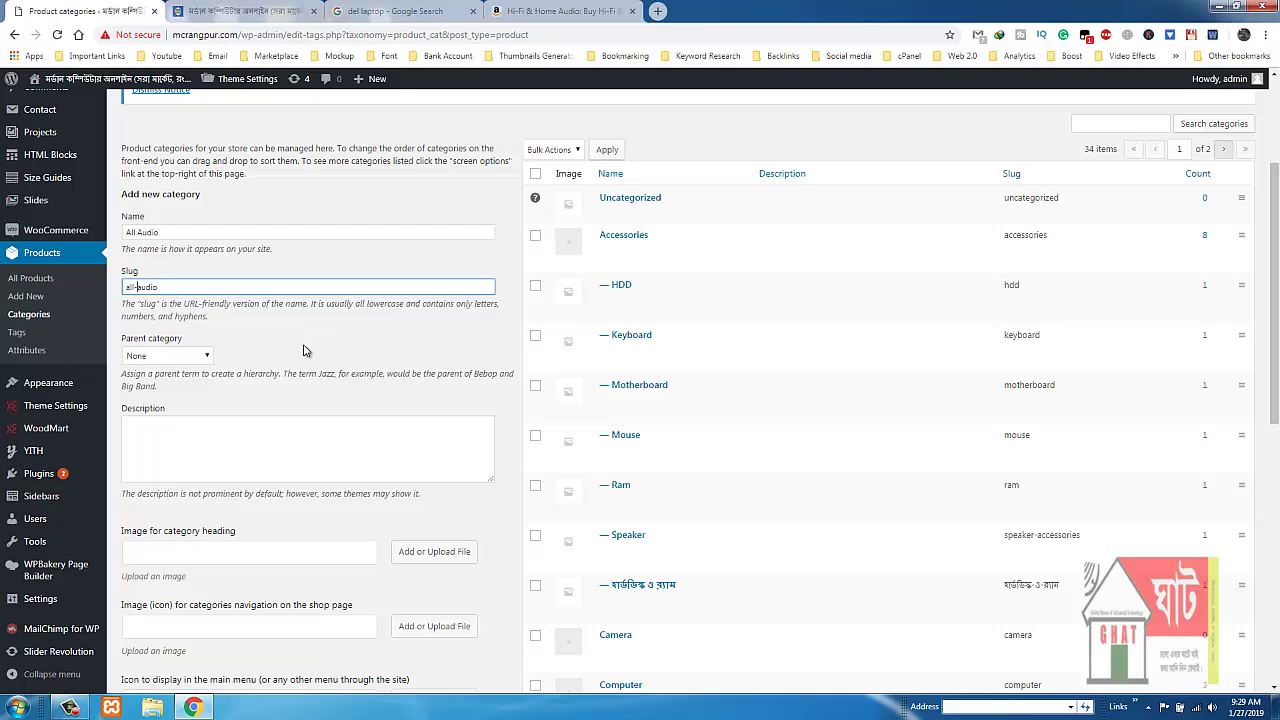
Step: Examine the category menu and its submenu on the store's front page, then return to the new category form
scroll(314, 371, down, 3)
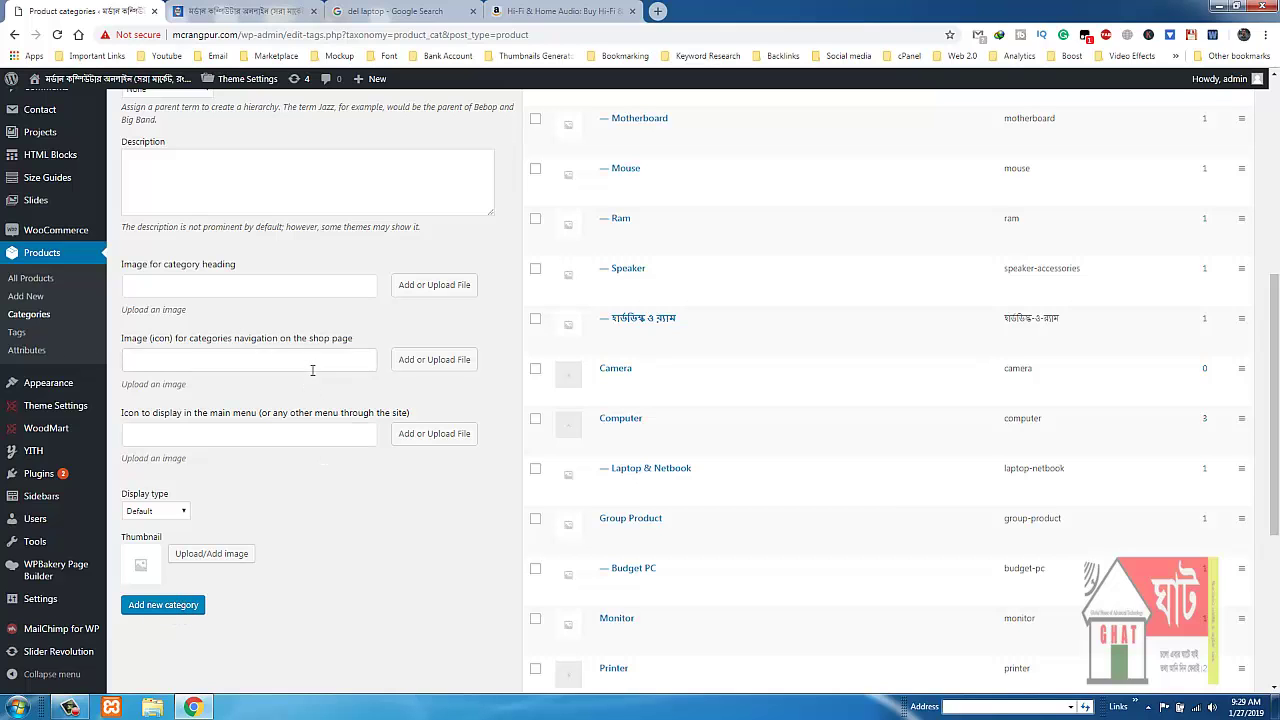
click(250, 11)
mouse_move(272, 247)
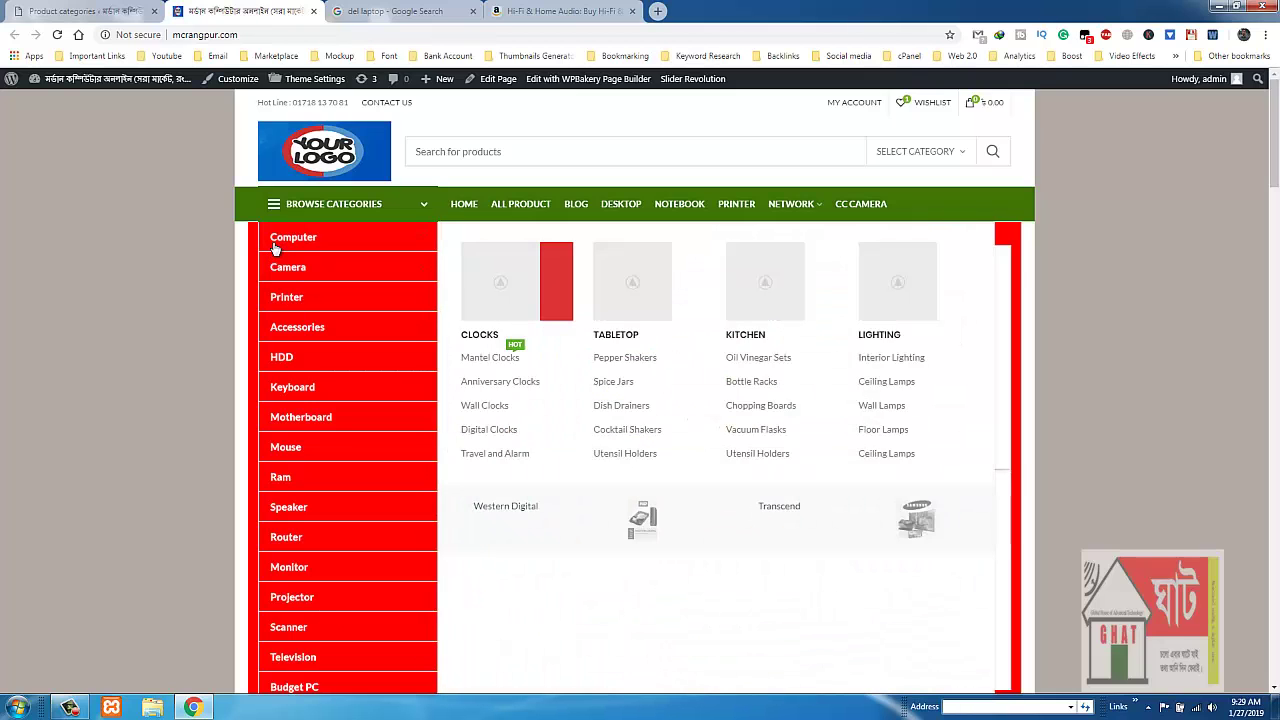
mouse_move(283, 314)
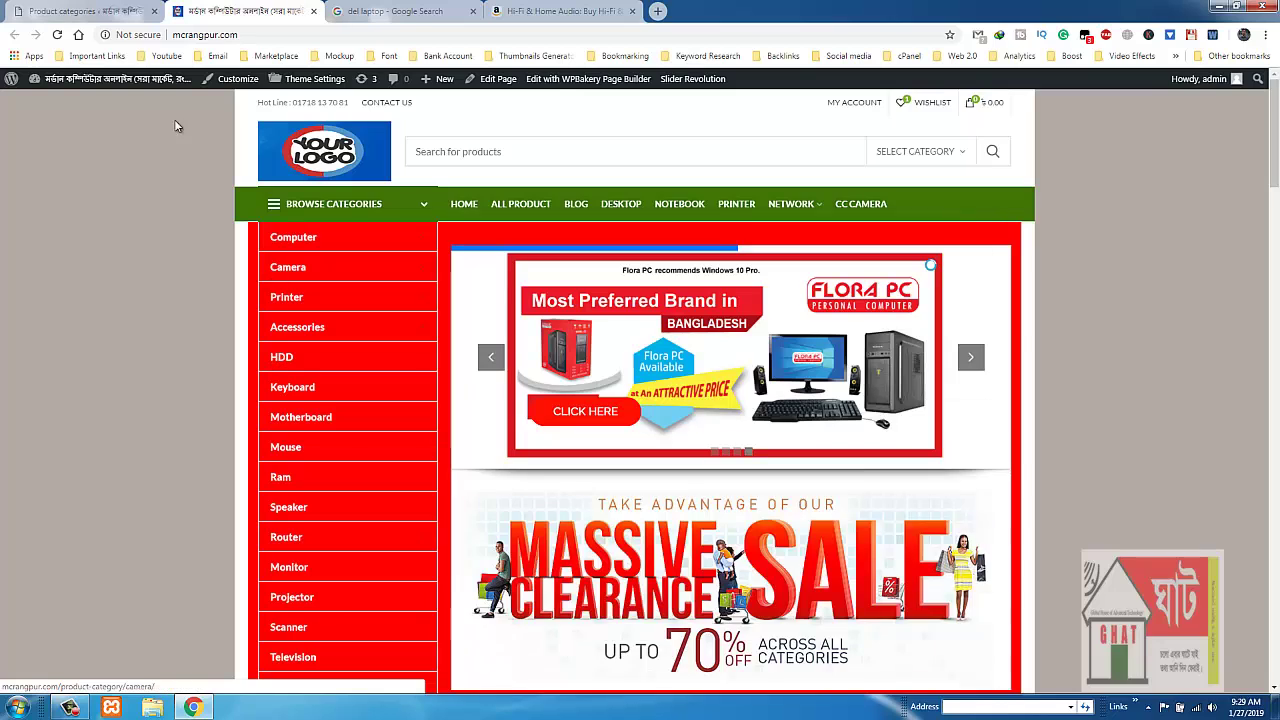
click(80, 11)
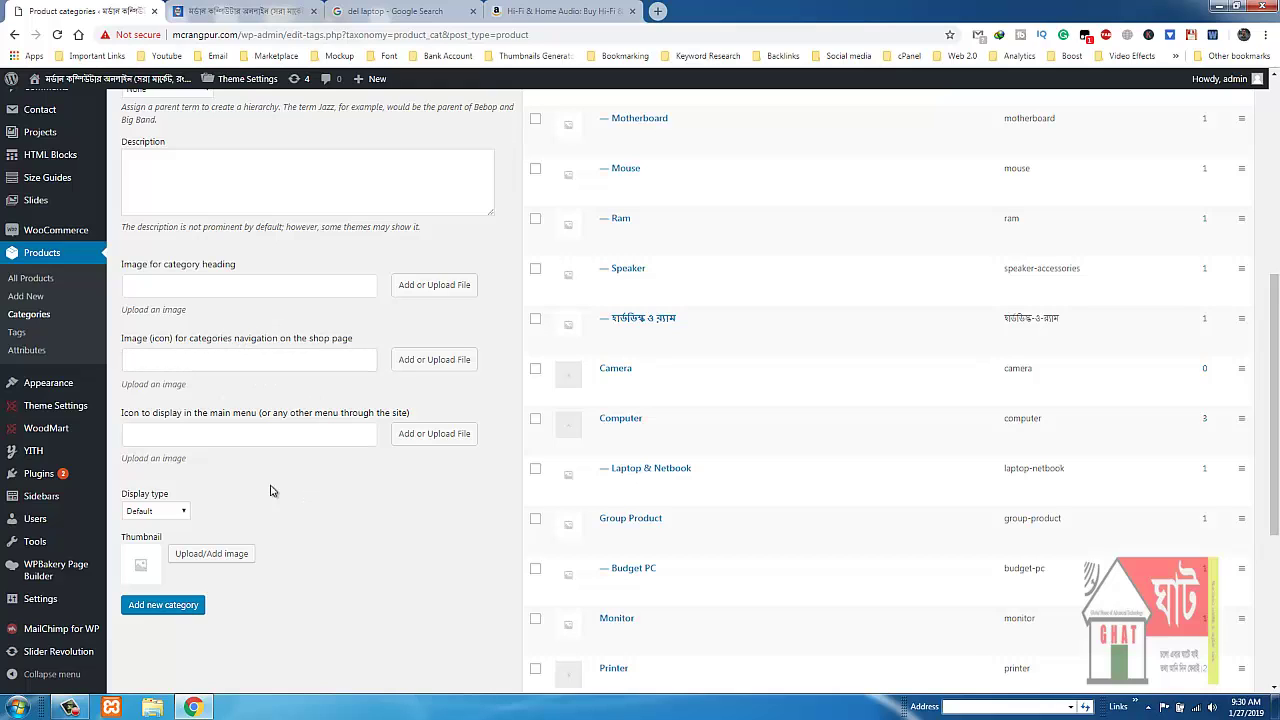
Step: Add the All Audio category with no parent and the default display type, and check the category list
scroll(285, 470, up, 4)
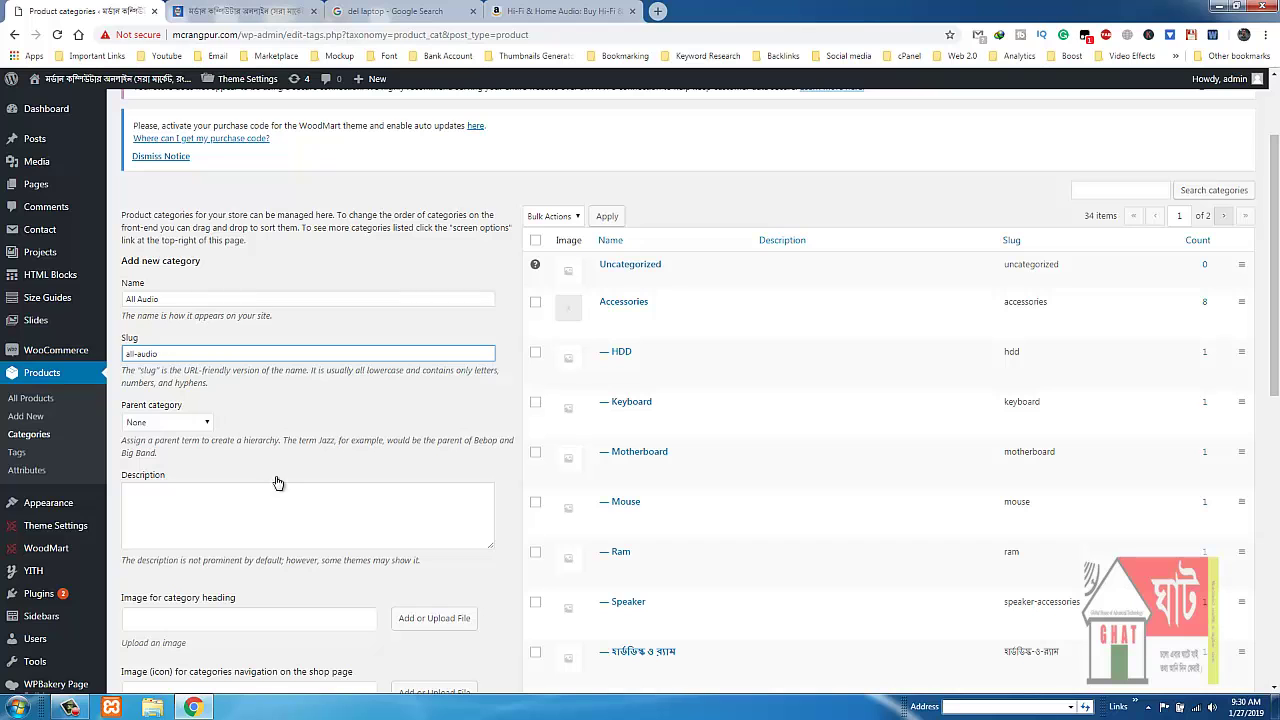
scroll(292, 488, down, 5)
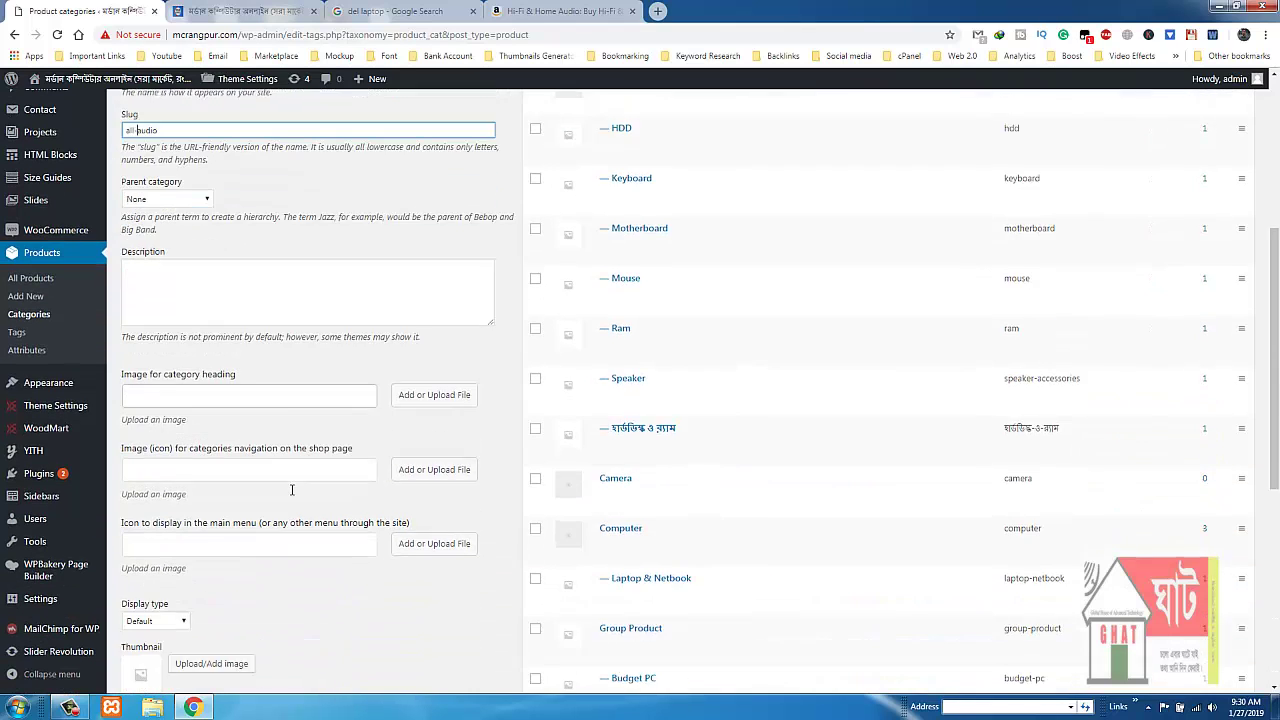
click(170, 474)
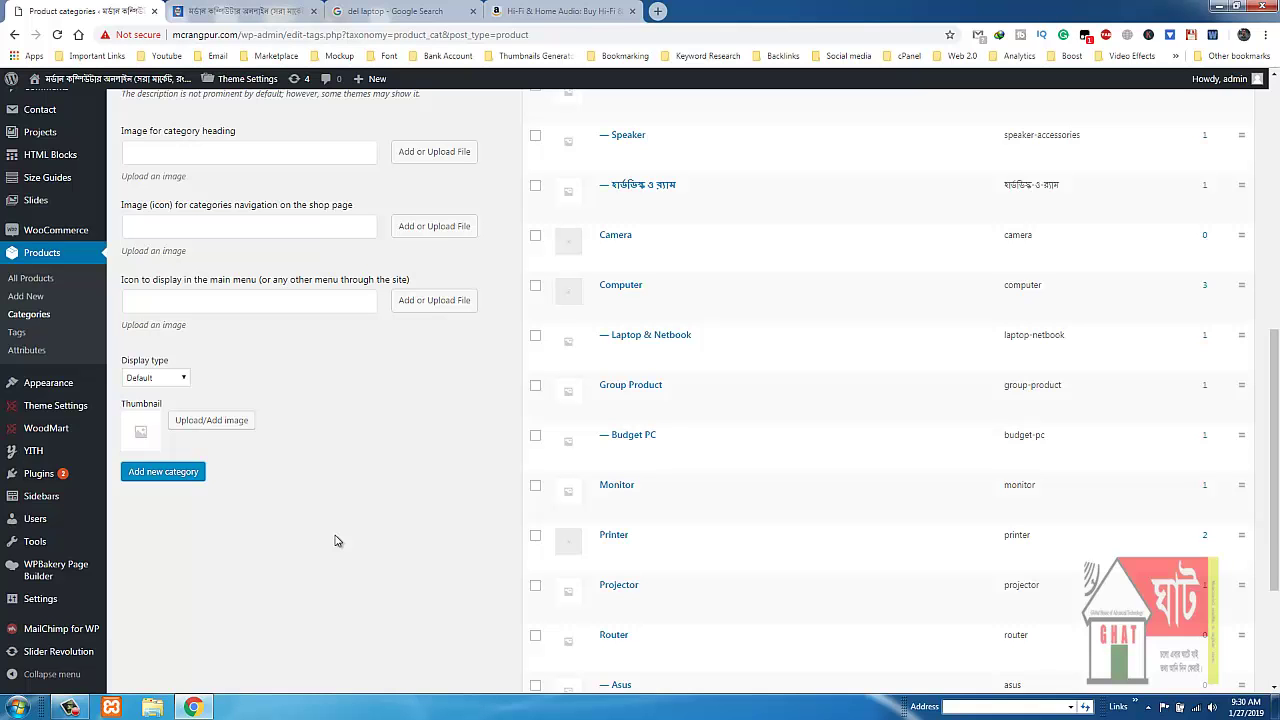
scroll(337, 540, up, 4)
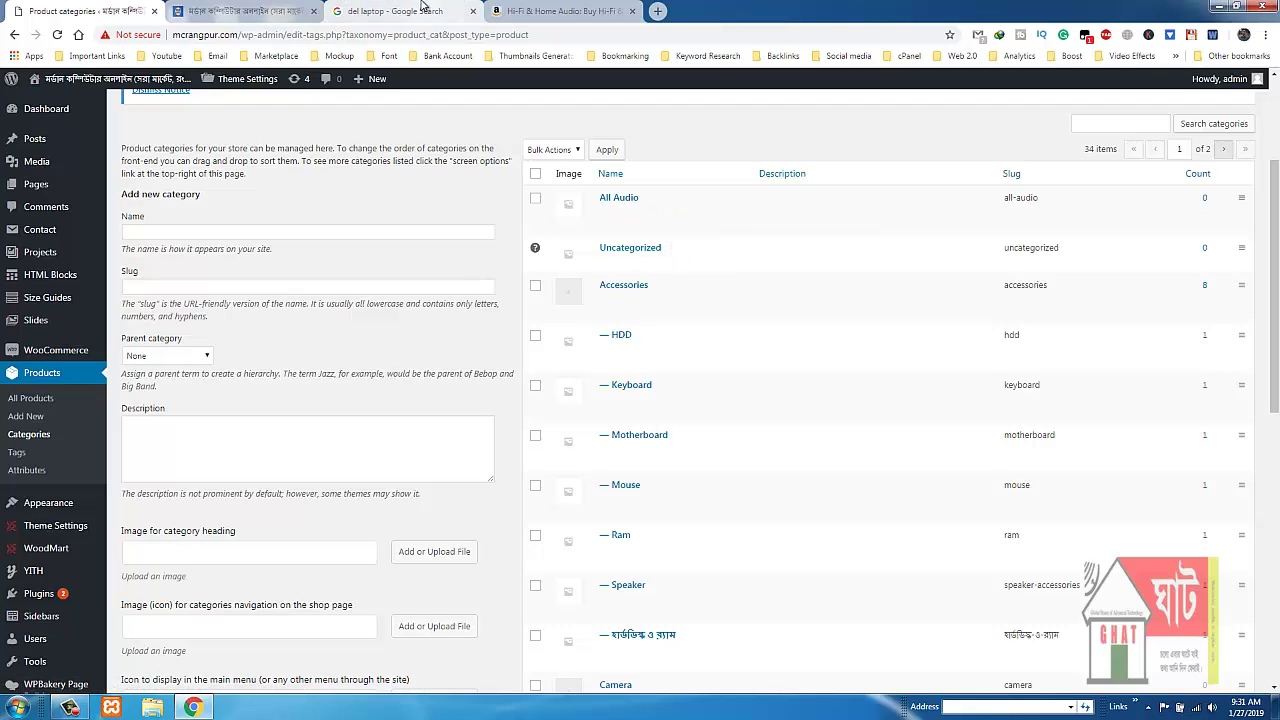
Step: Open the Headphones category from the audio department's shop-by-category section on Amazon and copy its page heading
click(535, 11)
scroll(325, 372, down, 1)
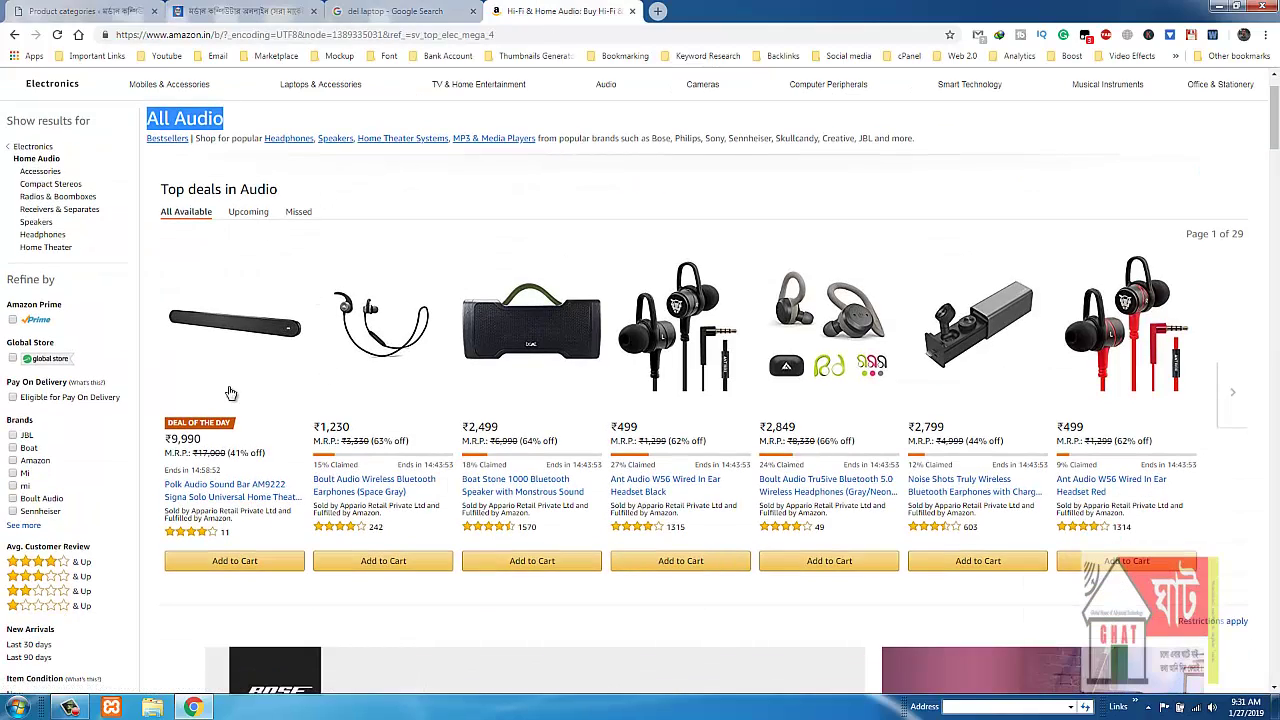
scroll(257, 400, down, 5)
scroll(367, 390, down, 6)
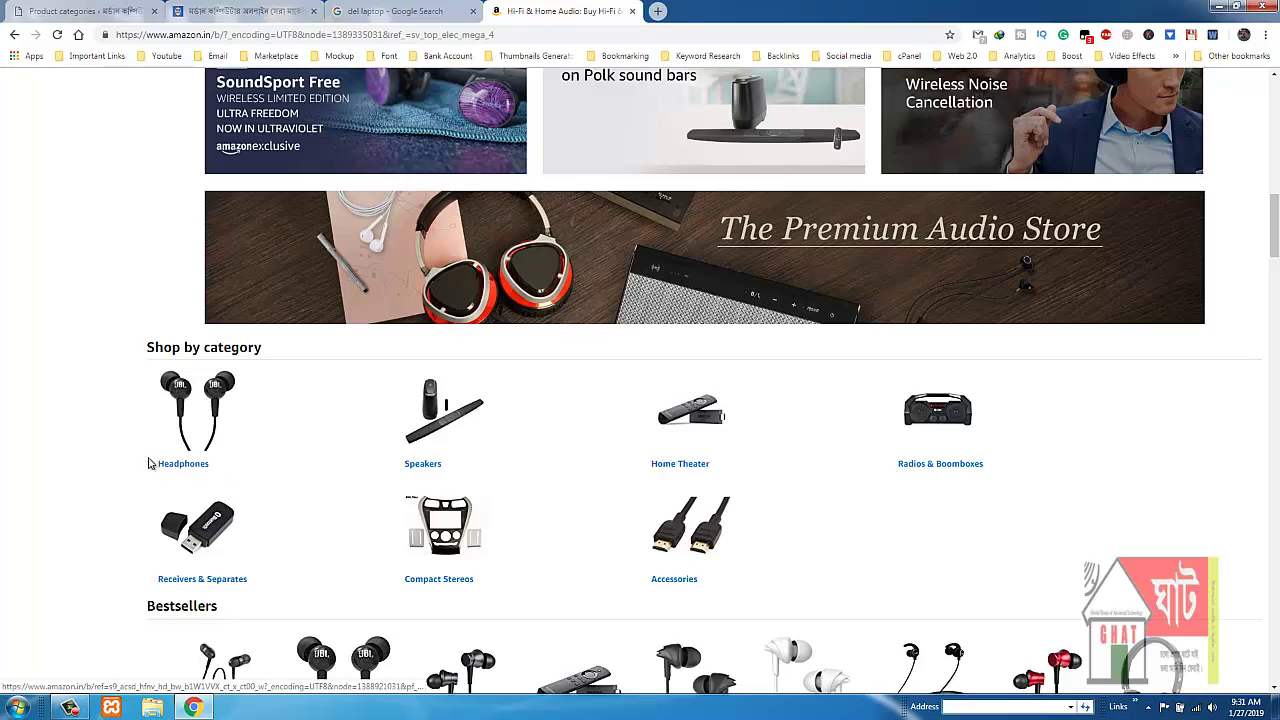
drag(150, 463, 213, 463)
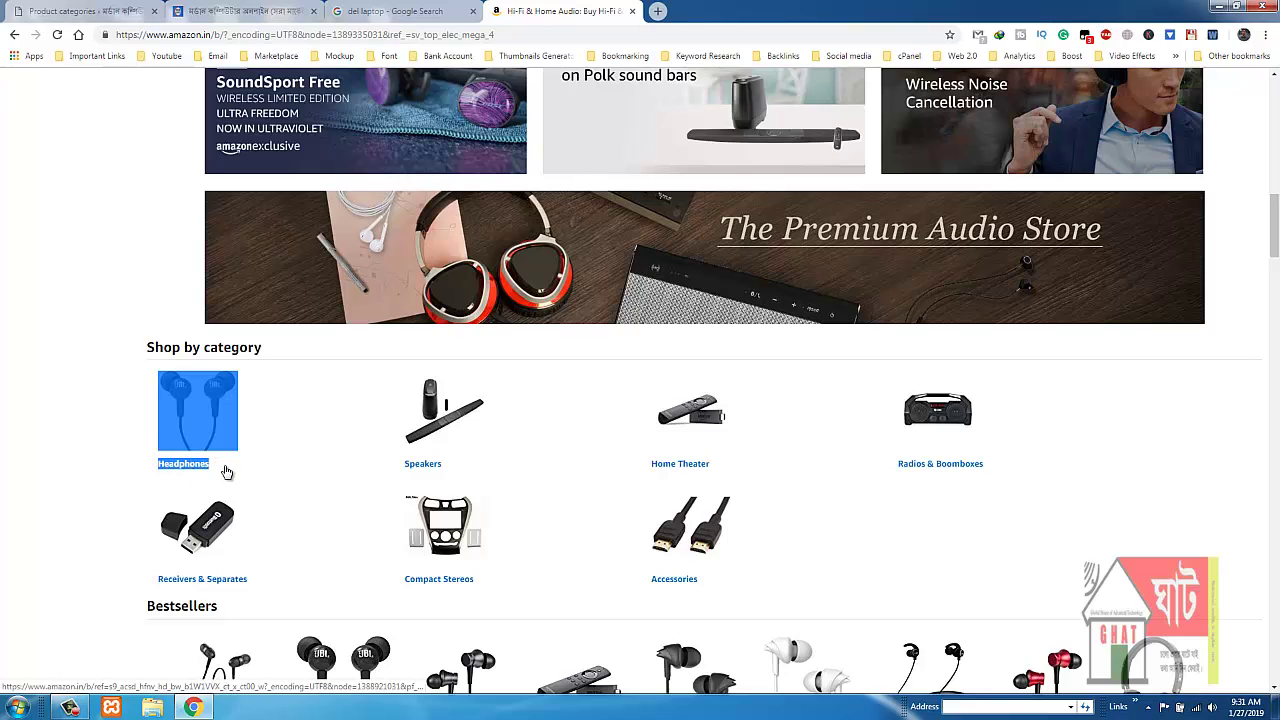
click(229, 473)
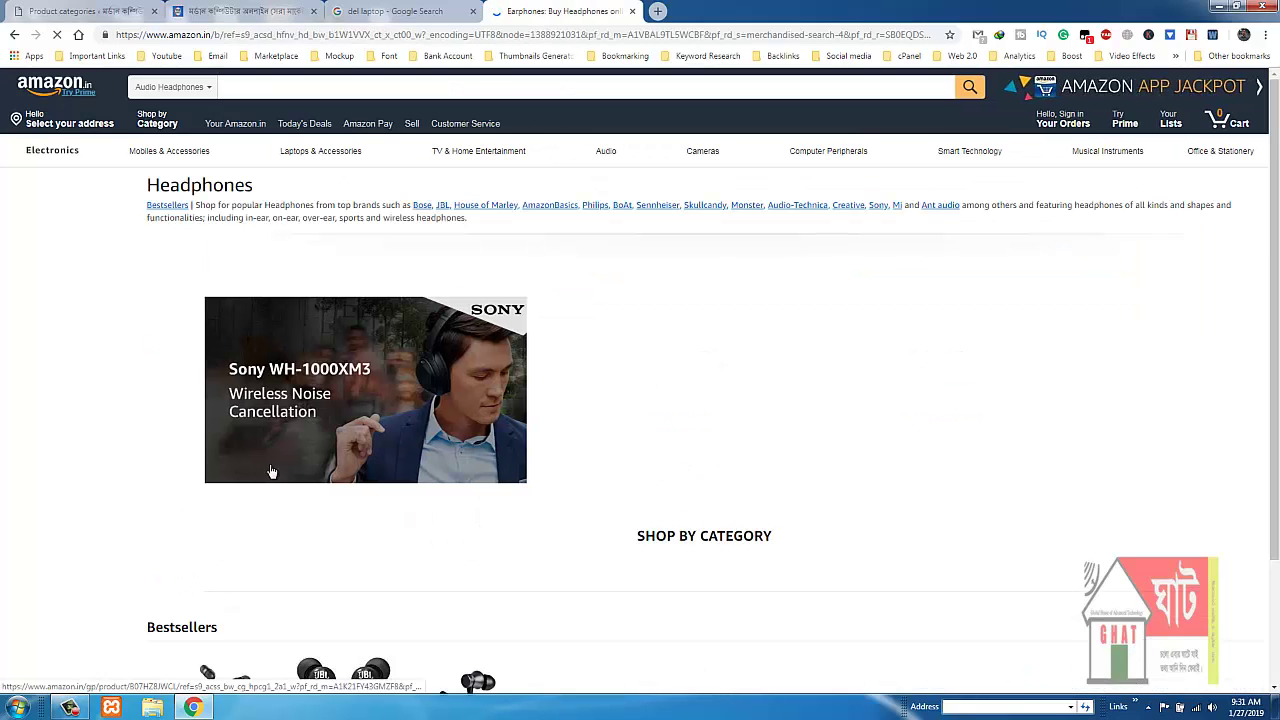
double_click(203, 186)
right_click(203, 186)
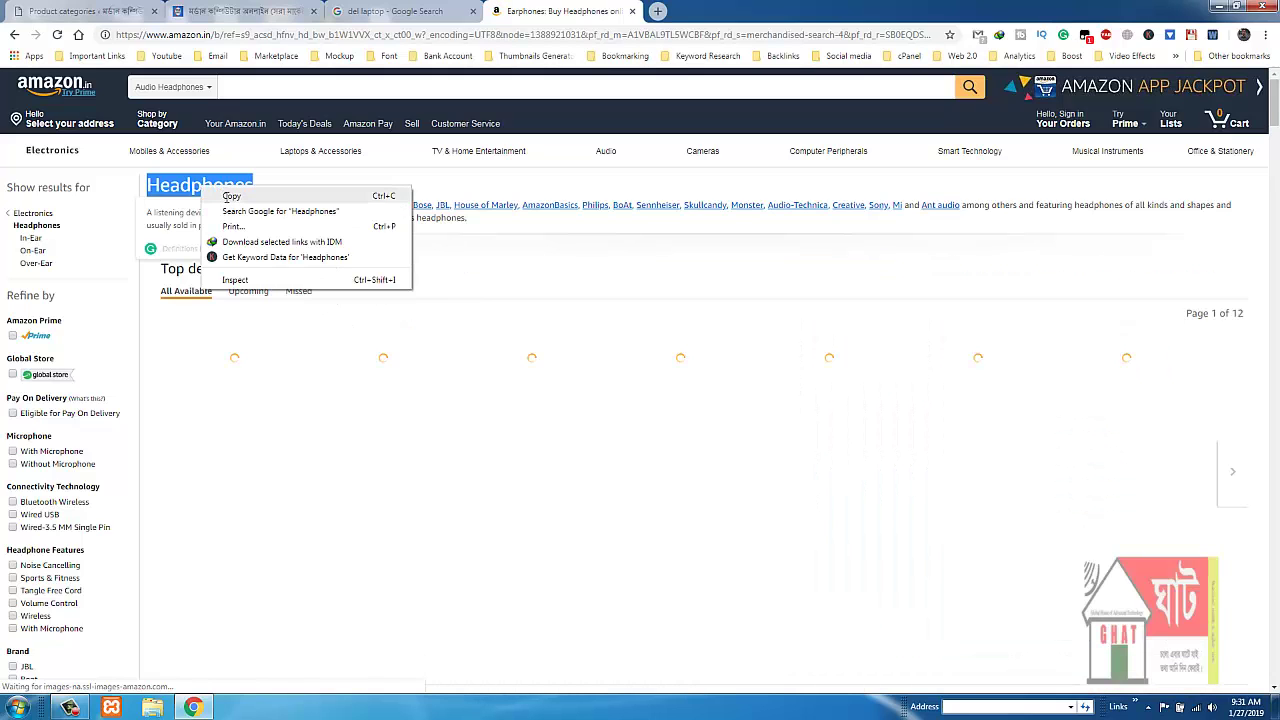
click(232, 196)
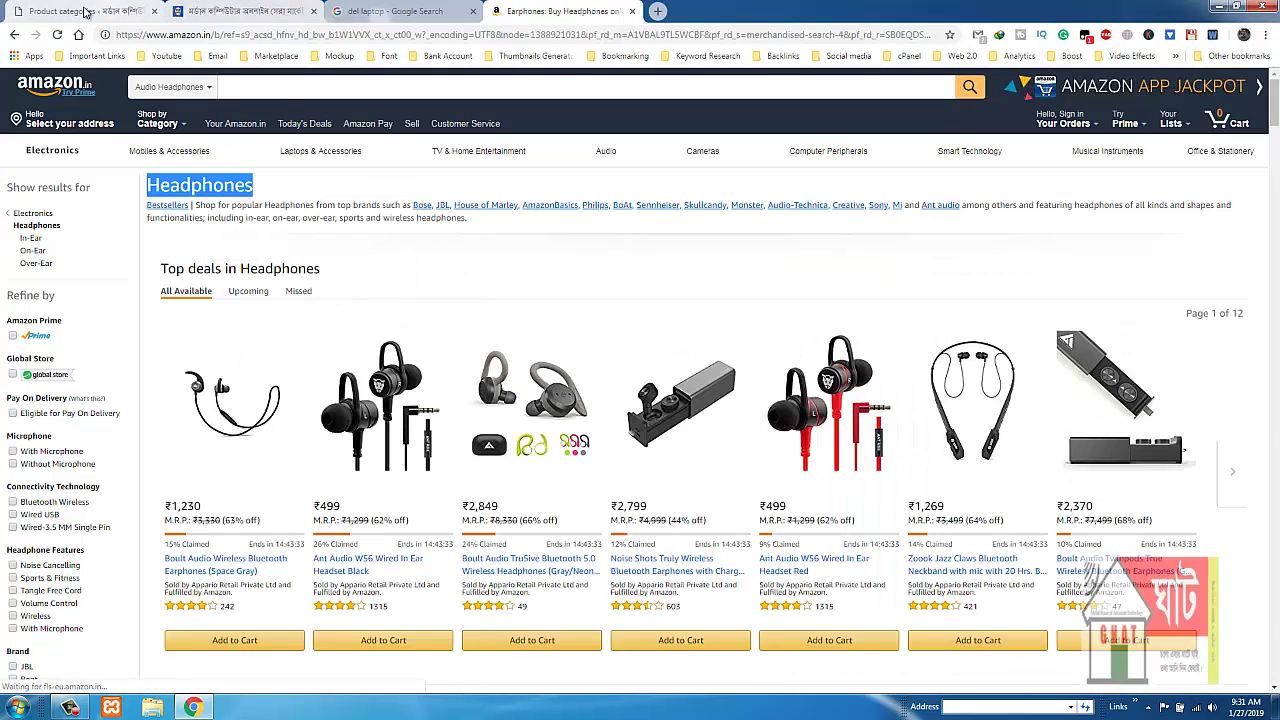
Step: Return to the WordPress product categories page and enter Headphones as the new category's name and headphones as its slug
click(80, 11)
right_click(181, 232)
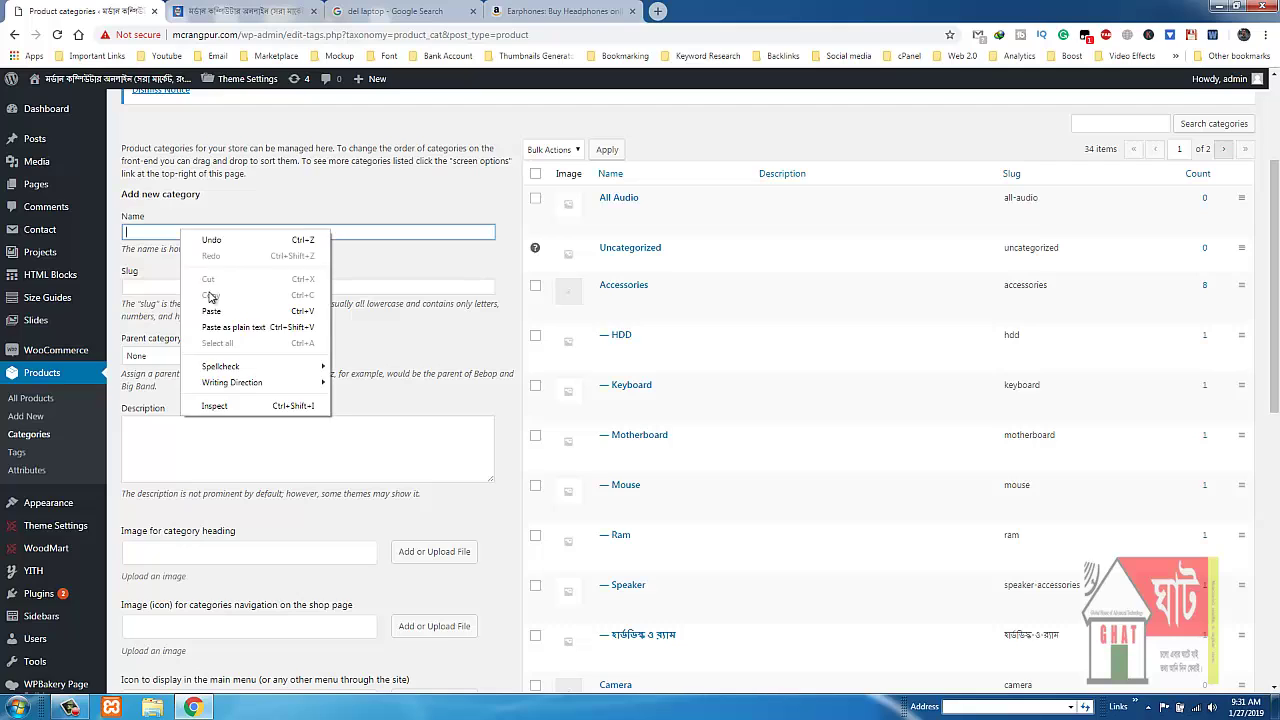
click(210, 305)
click(199, 286)
right_click(199, 286)
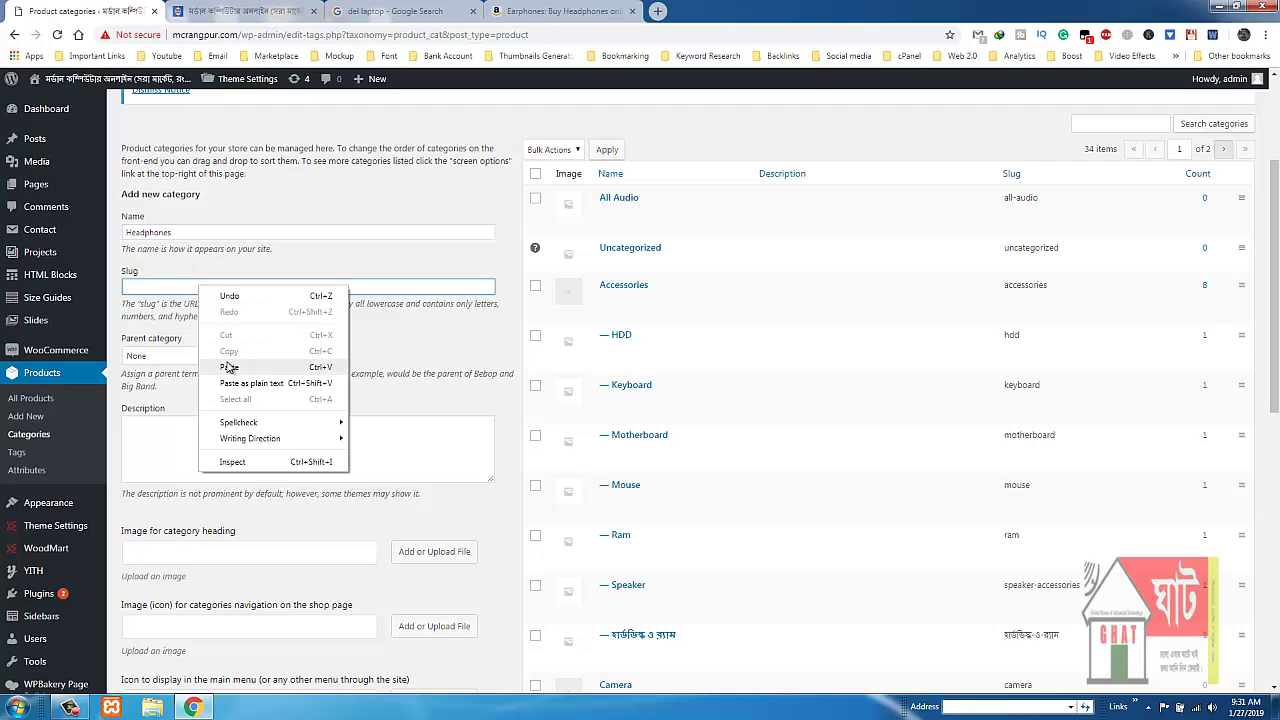
click(228, 366)
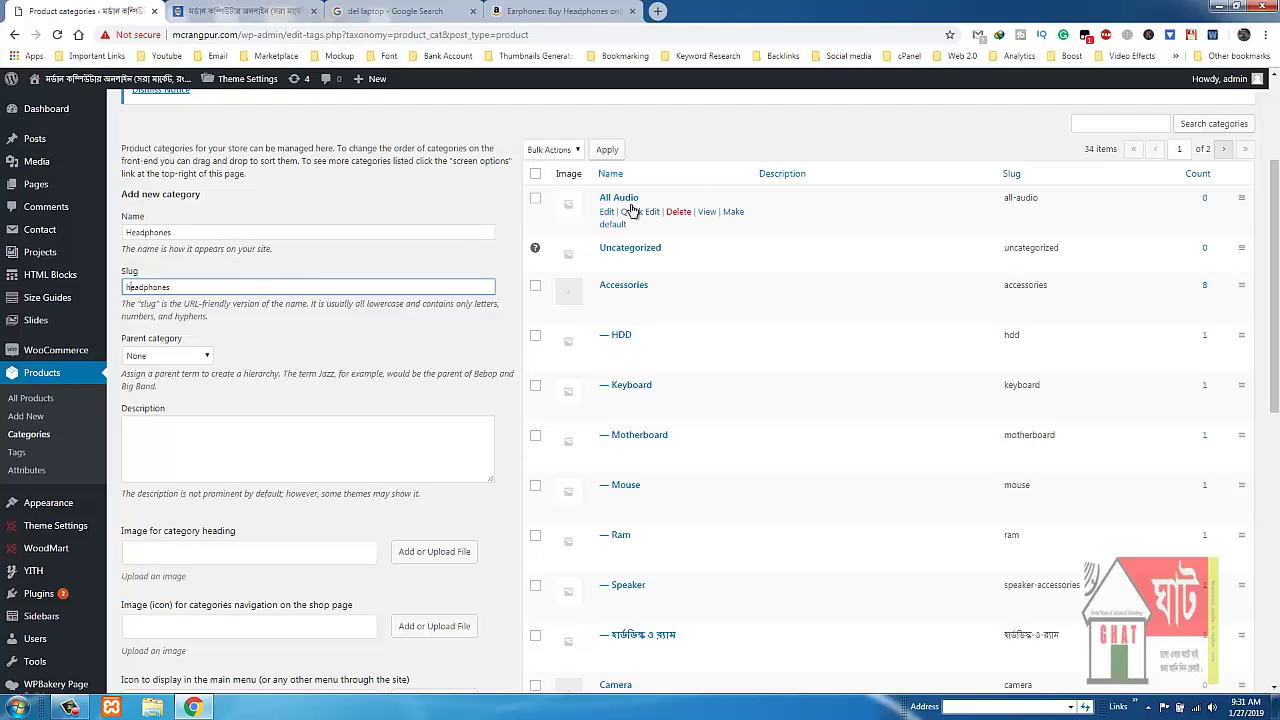
Step: Add the Headphones category with All Audio as its parent, and dismiss the Windows color scheme prompt
click(192, 358)
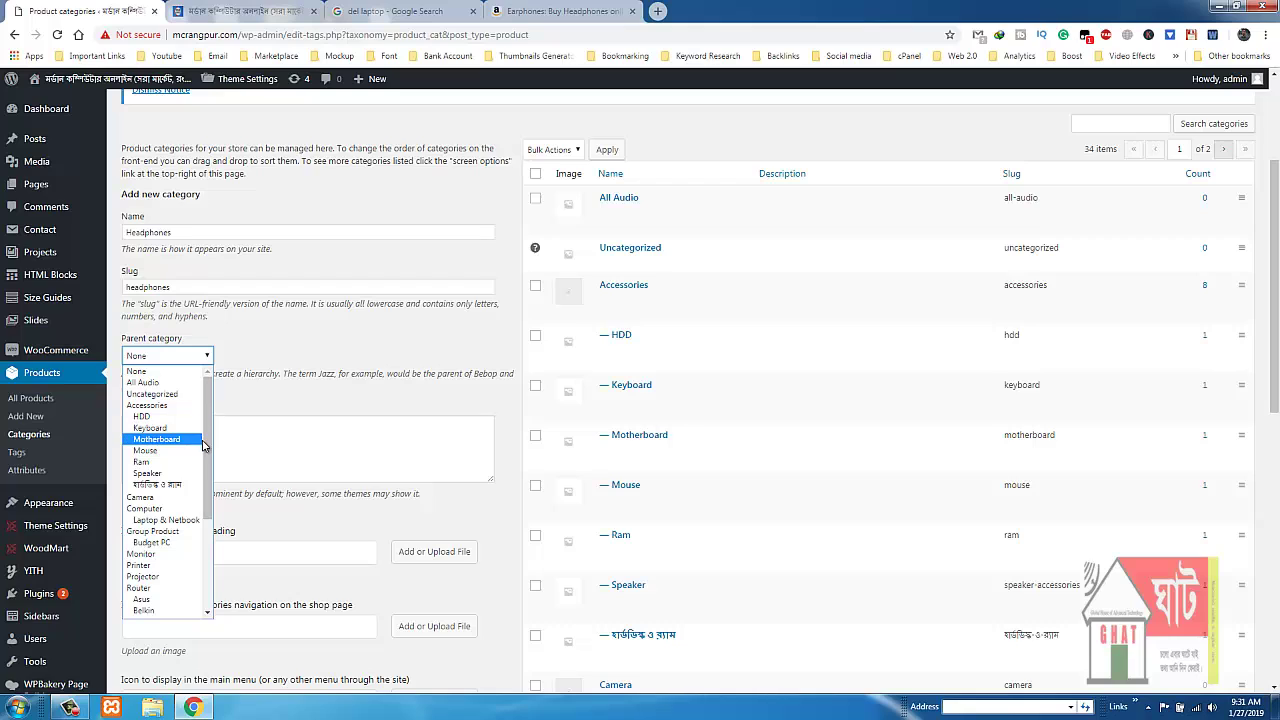
click(170, 382)
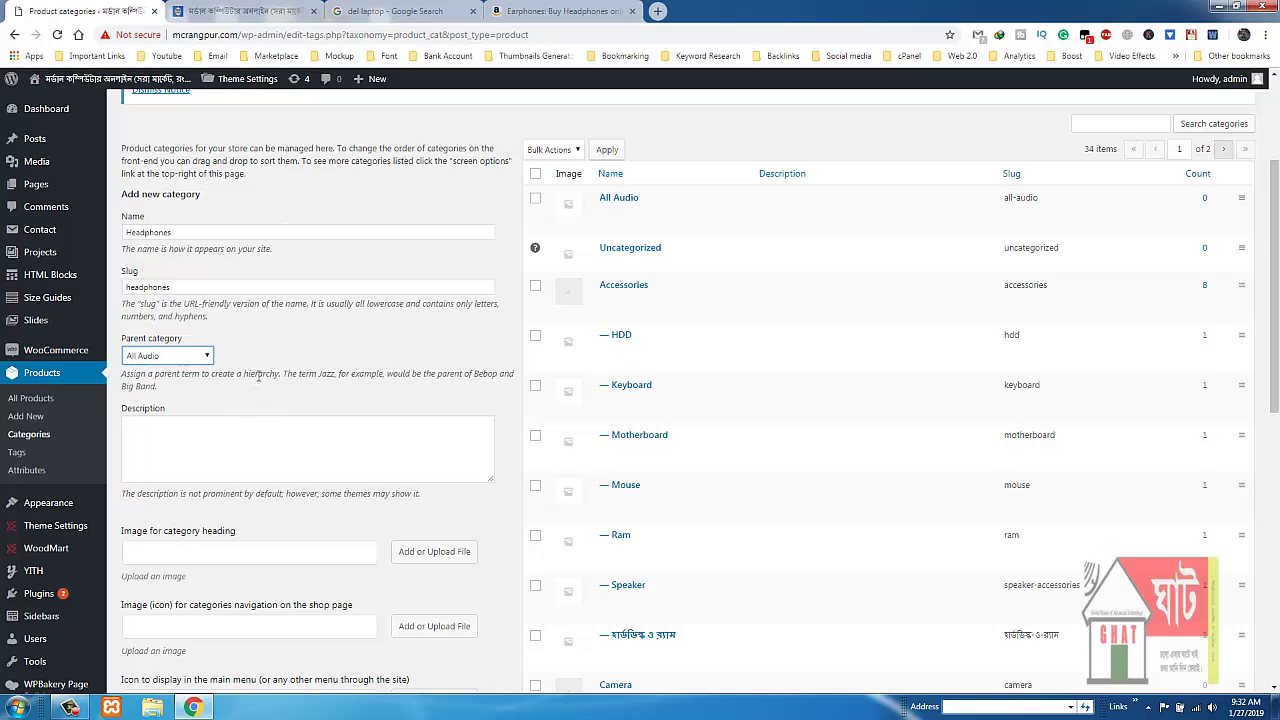
scroll(259, 377, down, 5)
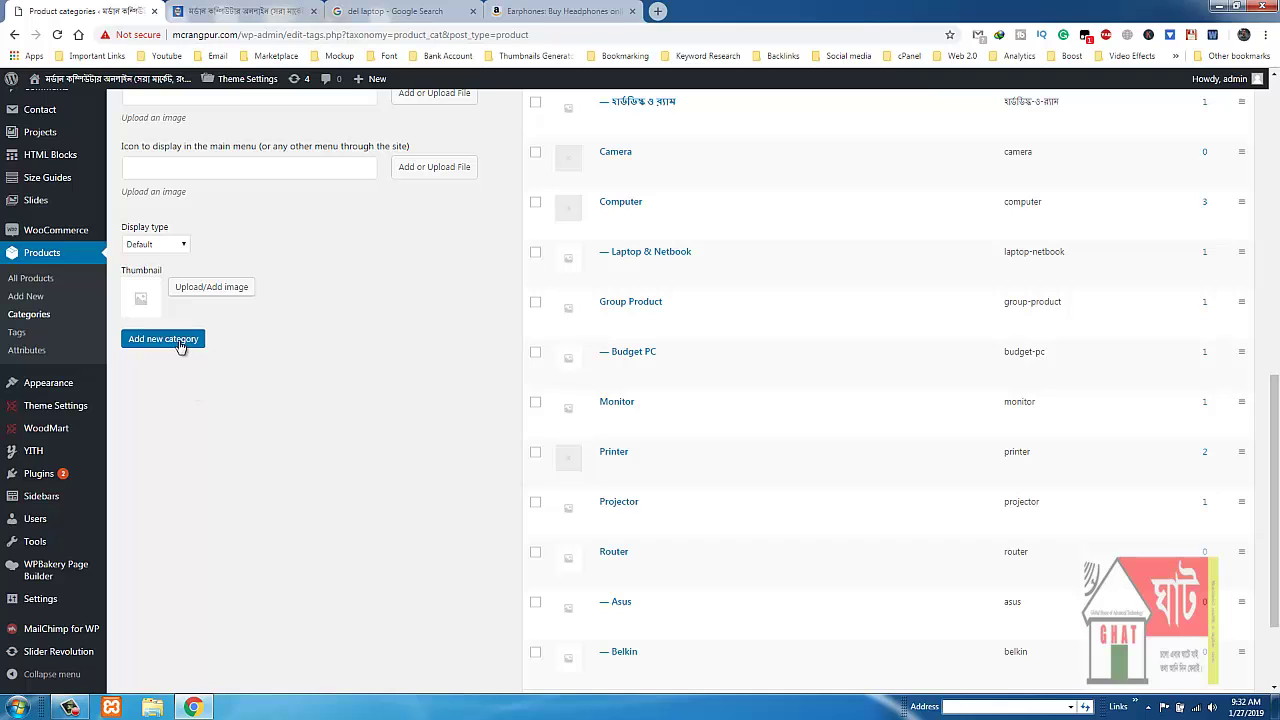
scroll(279, 471, up, 5)
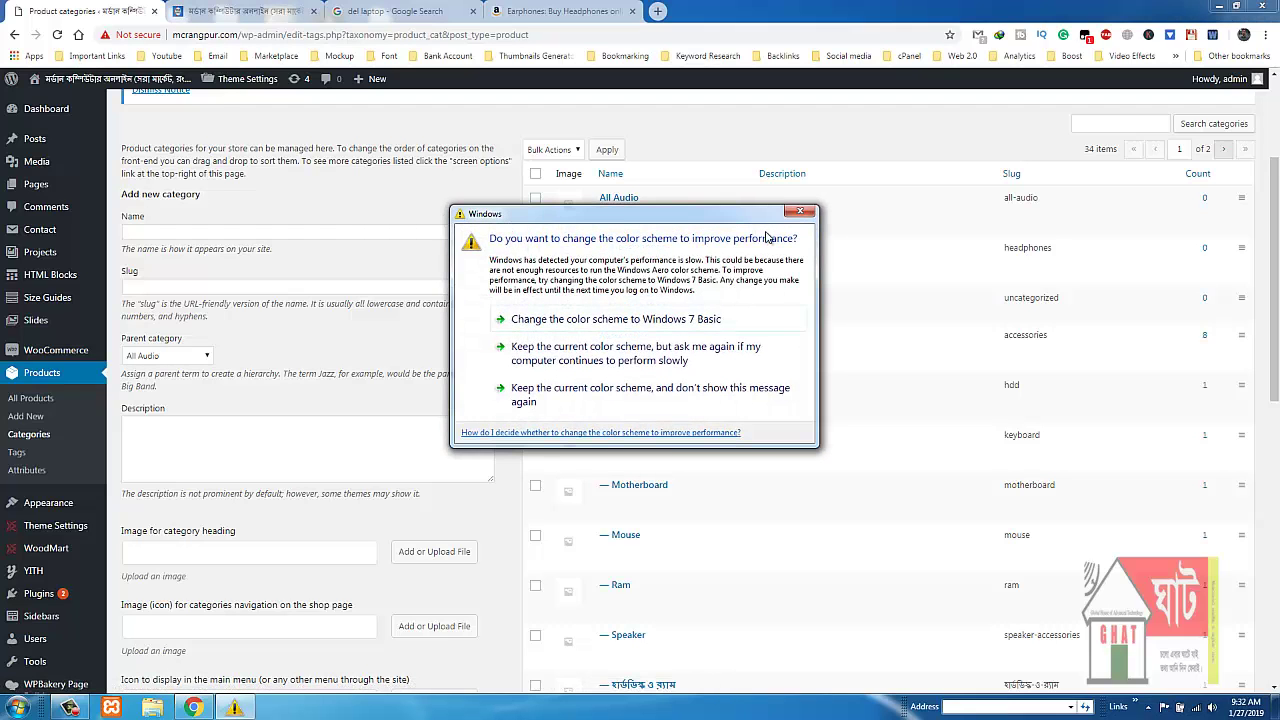
click(801, 211)
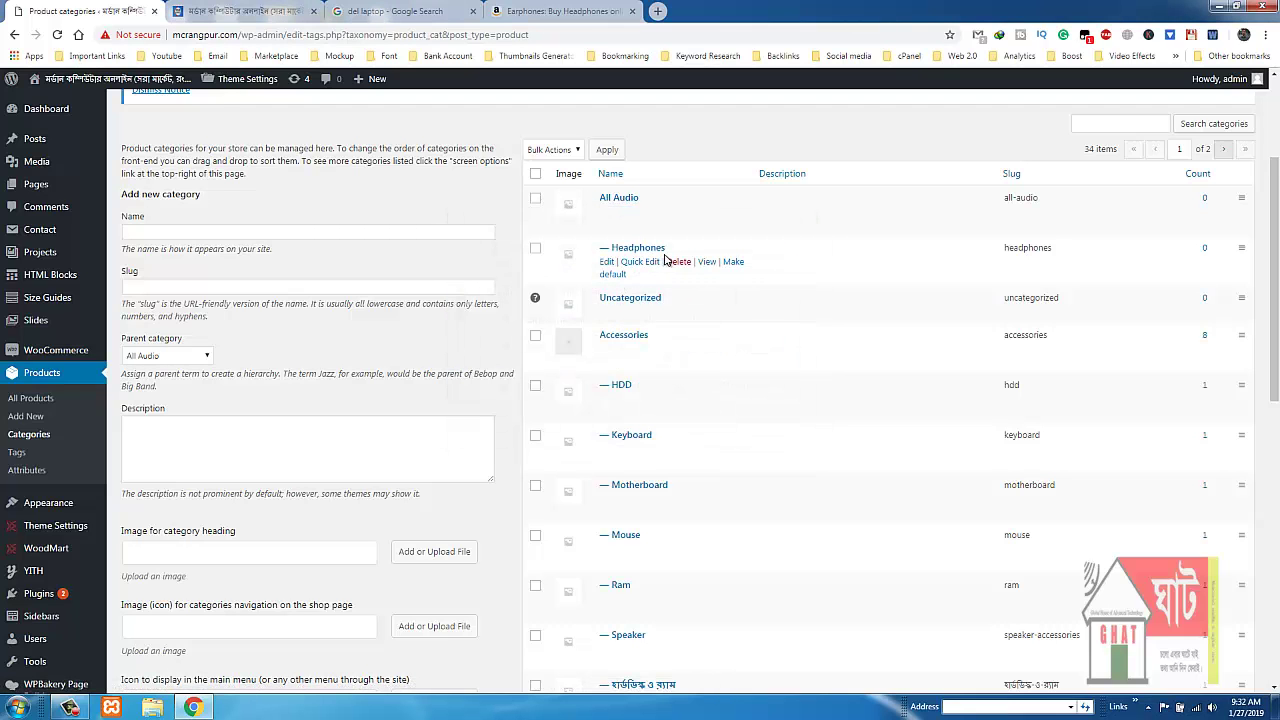
Step: Examine the subcategories and product sections on Amazon's Headphones page
click(541, 12)
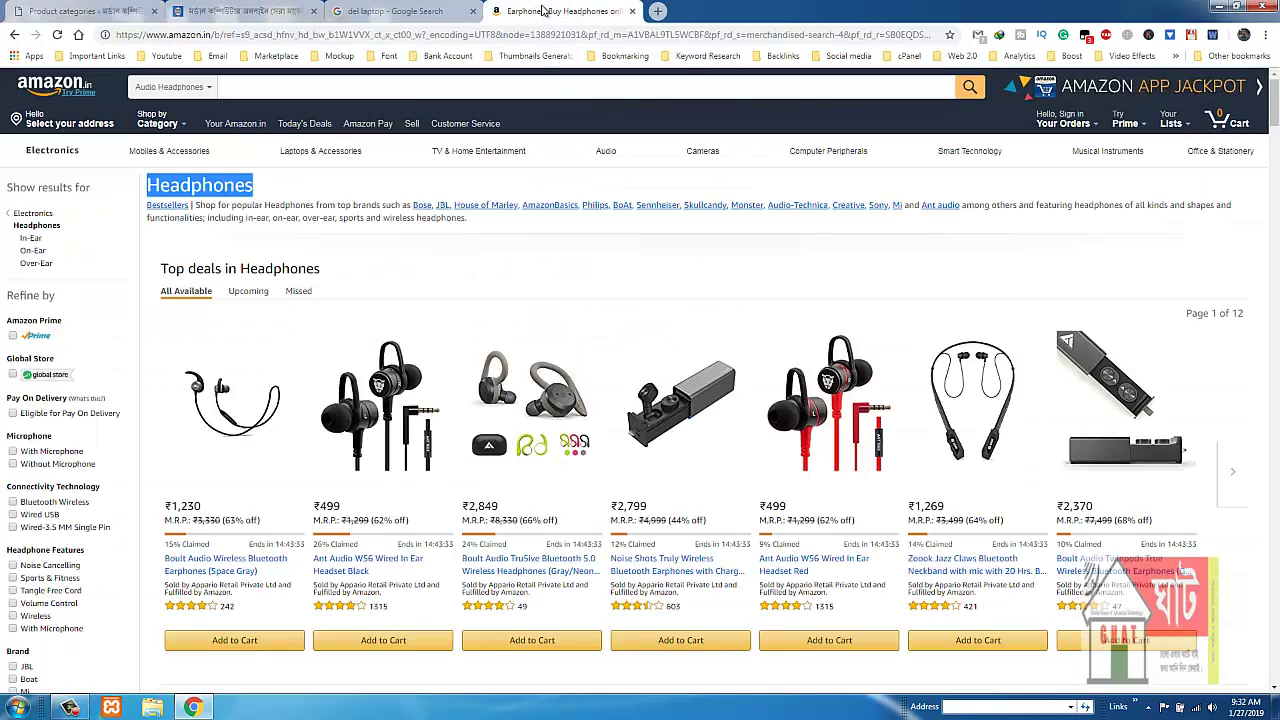
scroll(519, 271, down, 4)
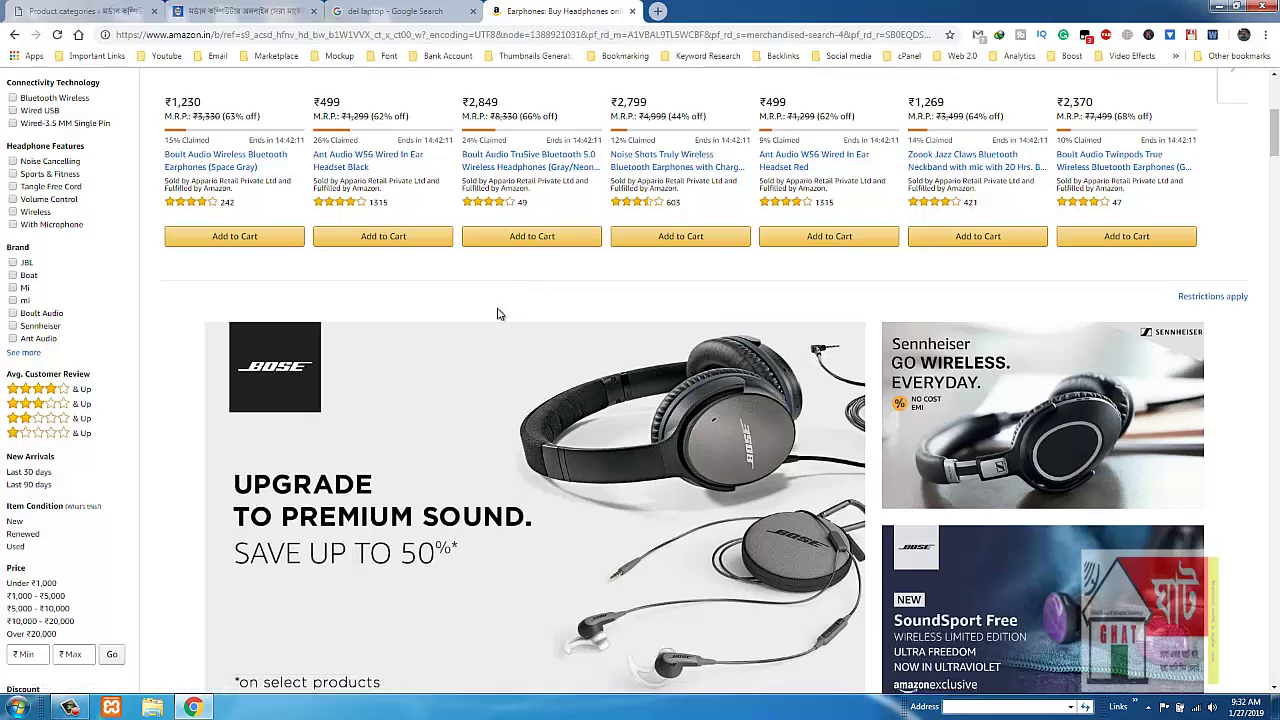
scroll(505, 296, down, 7)
scroll(495, 316, down, 2)
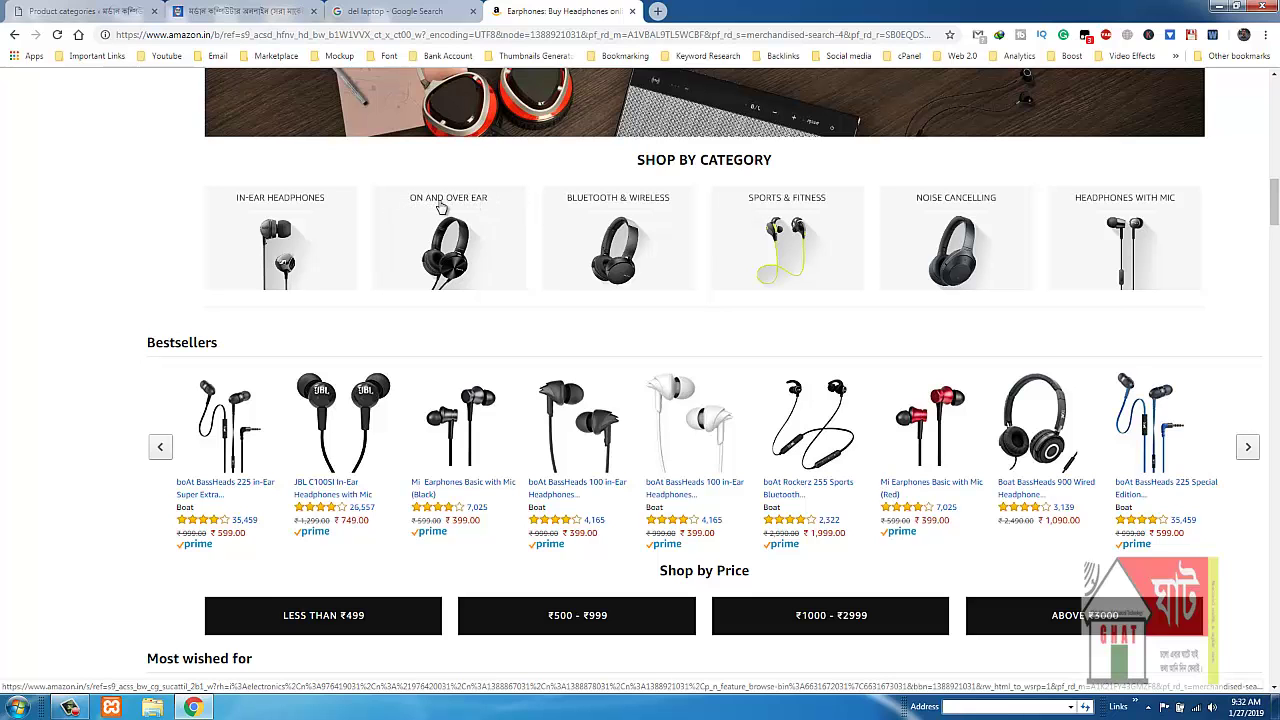
scroll(519, 239, down, 2)
scroll(519, 239, down, 1)
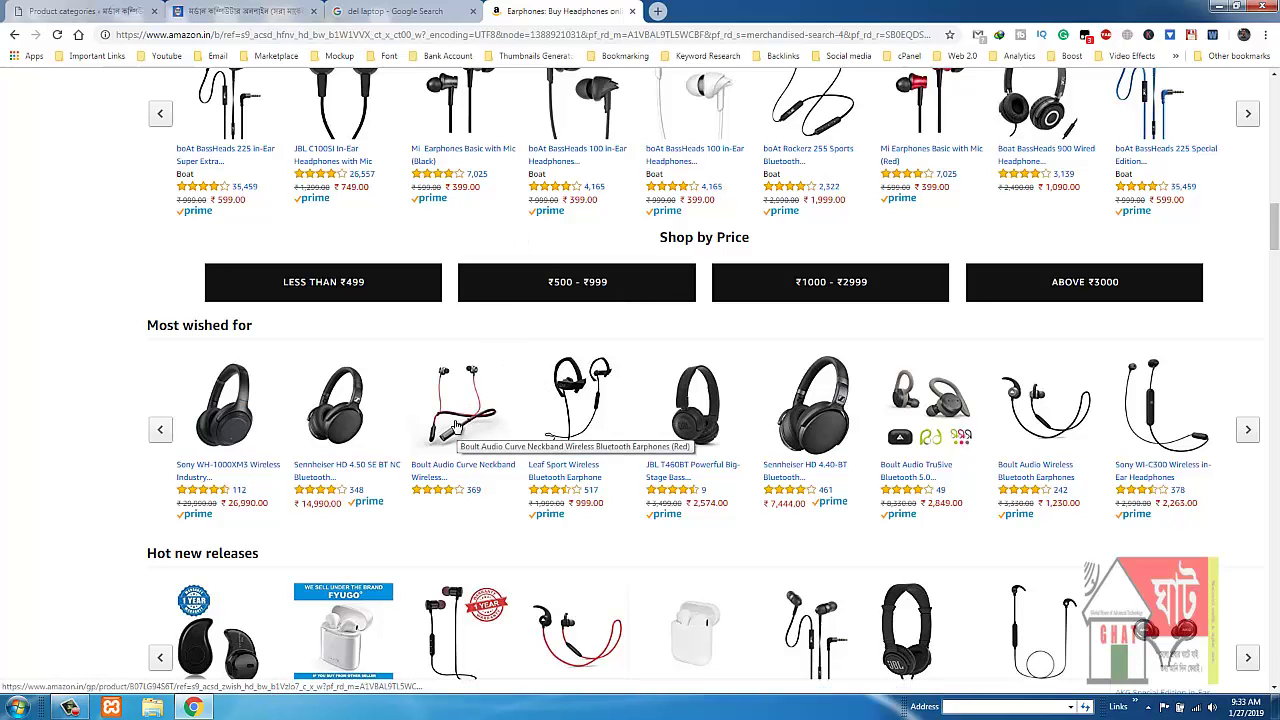
scroll(462, 430, down, 2)
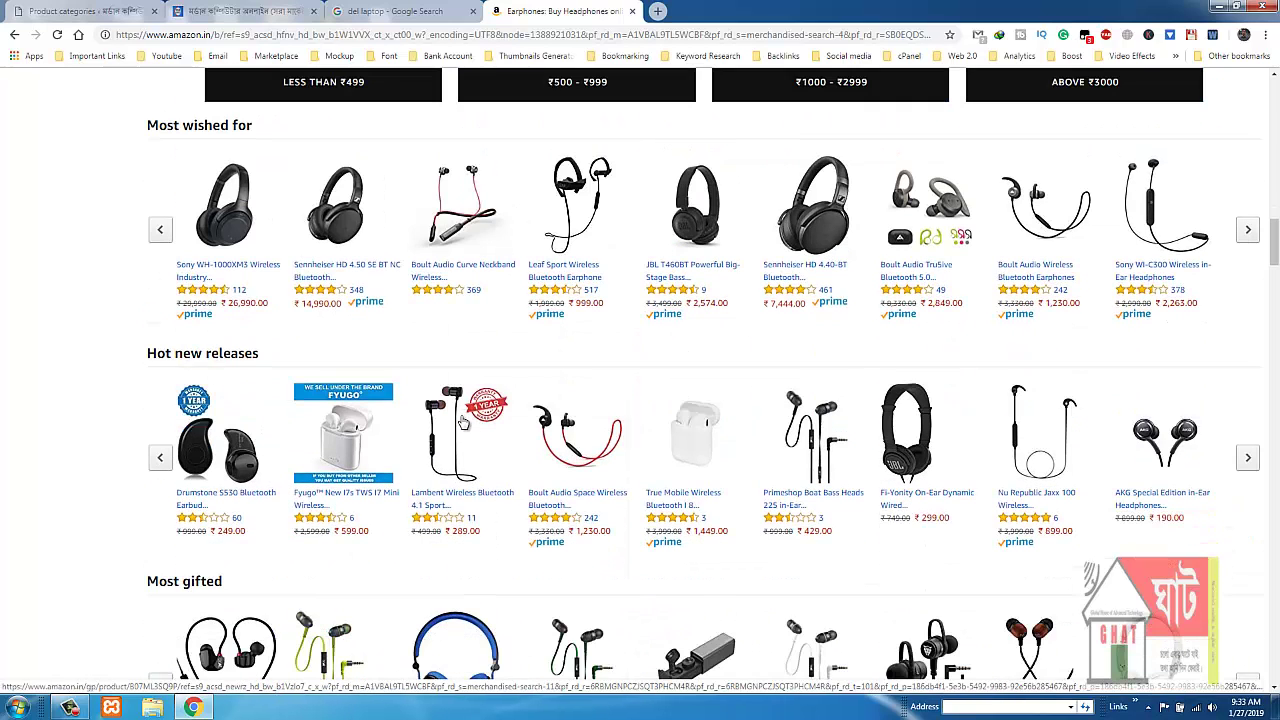
scroll(463, 421, down, 2)
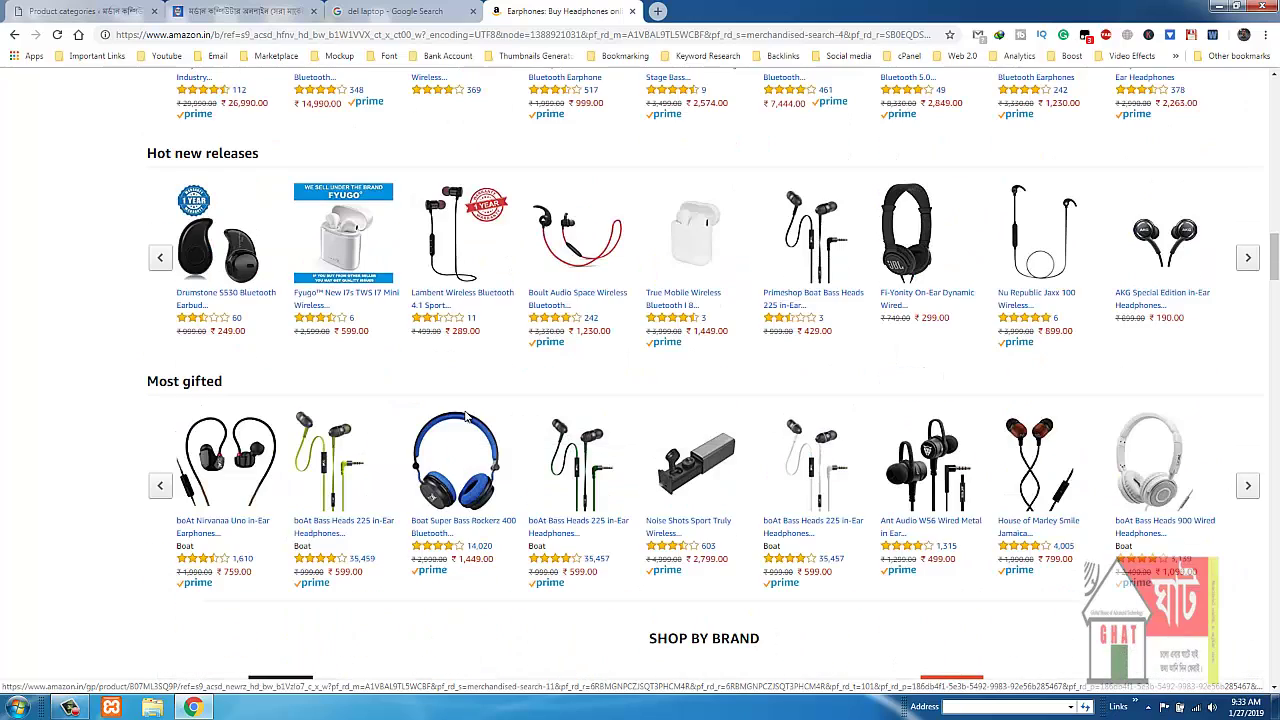
scroll(468, 418, up, 4)
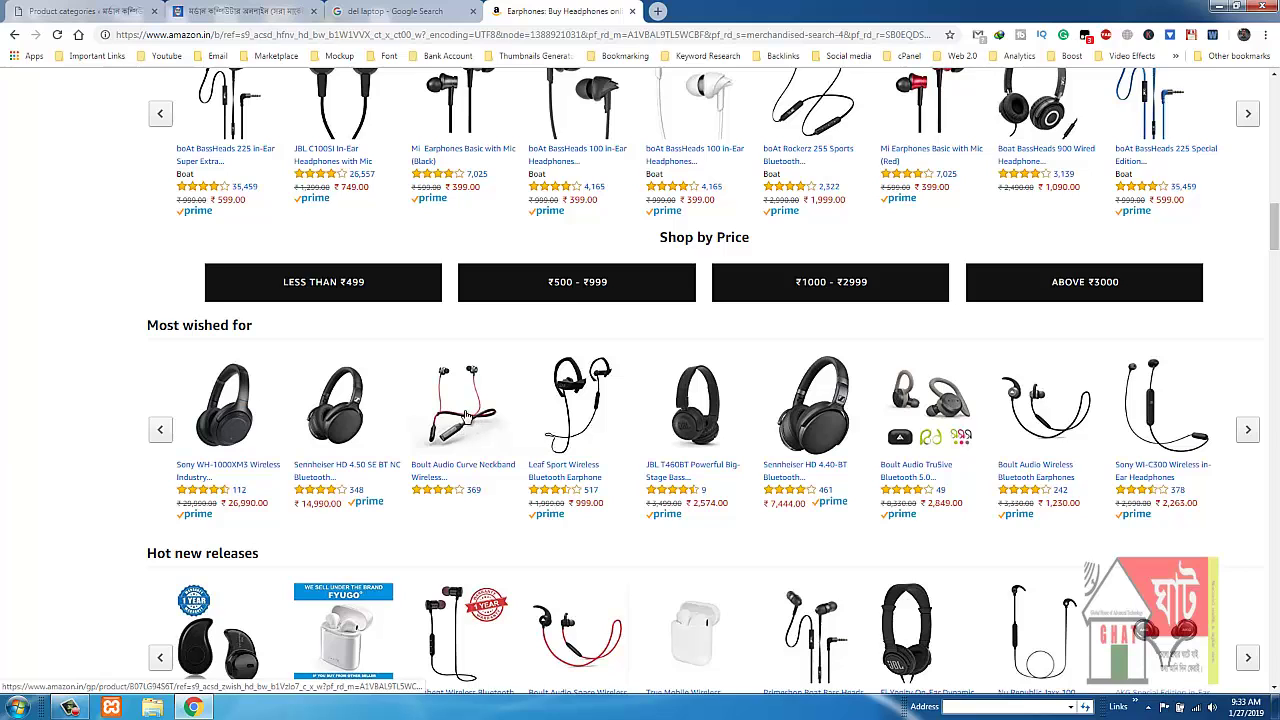
scroll(430, 403, up, 2)
scroll(432, 403, up, 2)
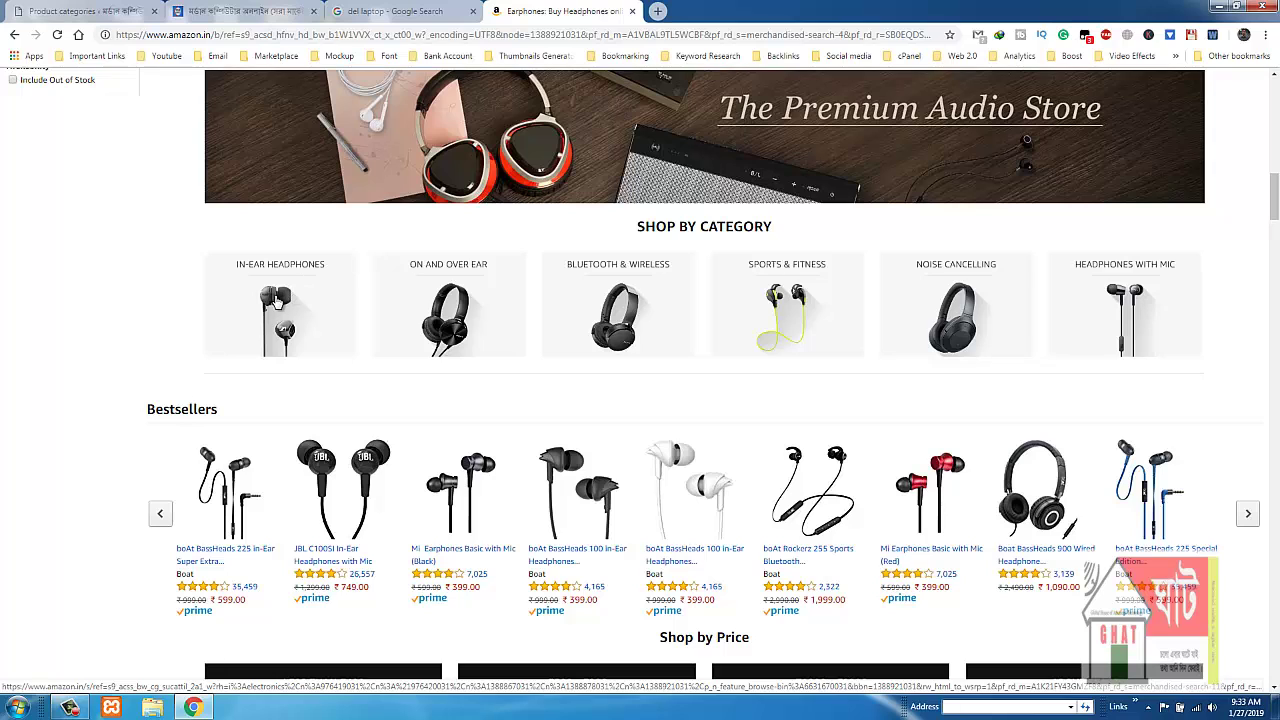
Step: Open Amazon's In-Ear Headphones listing and select the title of the JBL C100SI product
click(299, 300)
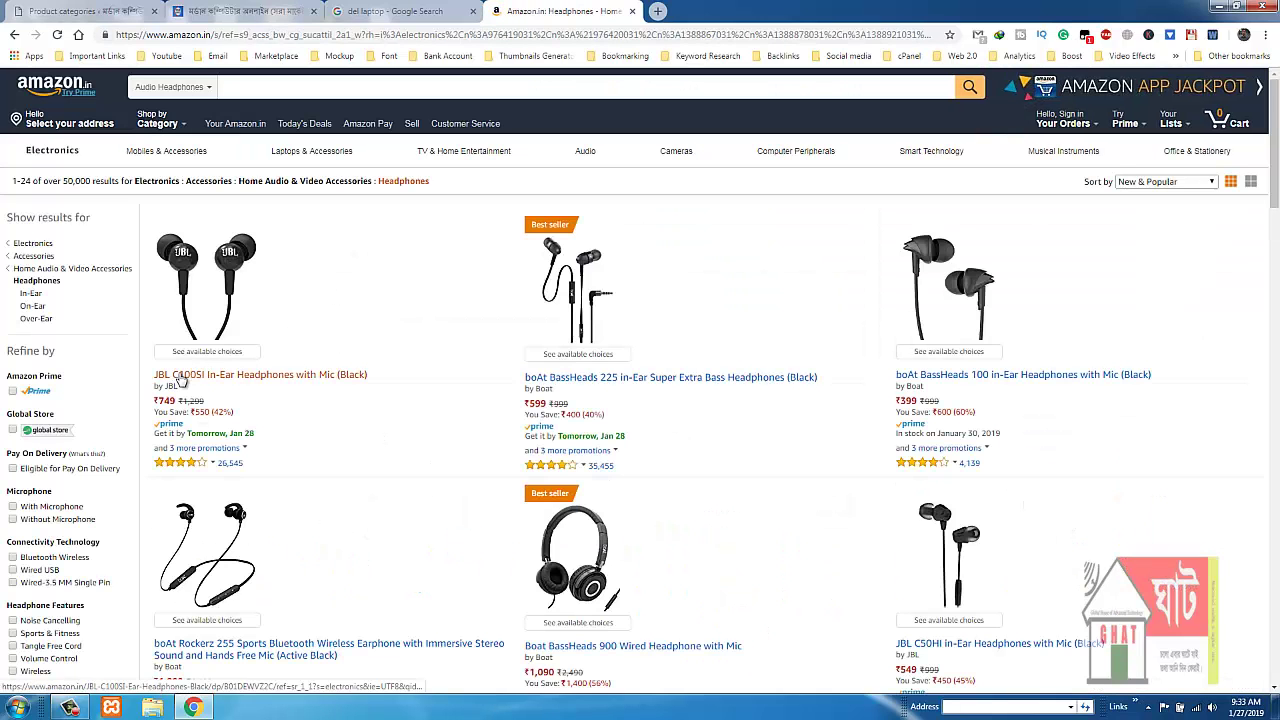
scroll(250, 456, down, 3)
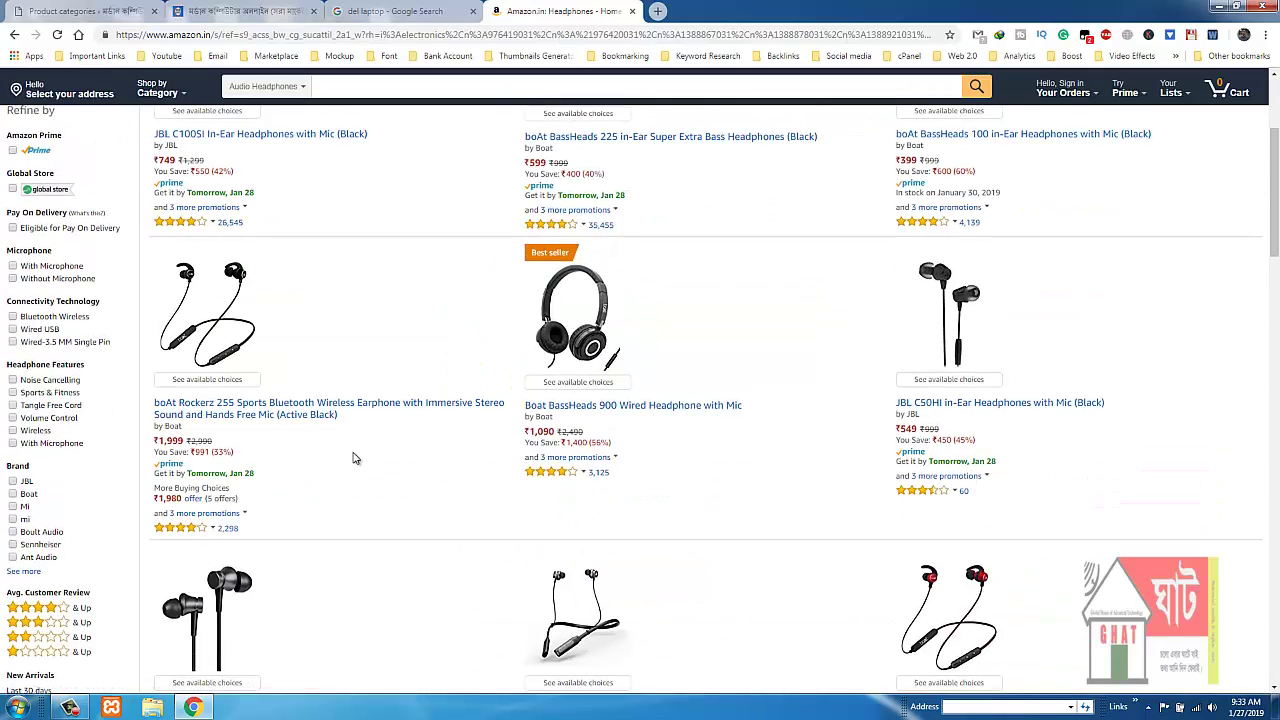
scroll(354, 457, down, 1)
scroll(357, 457, up, 3)
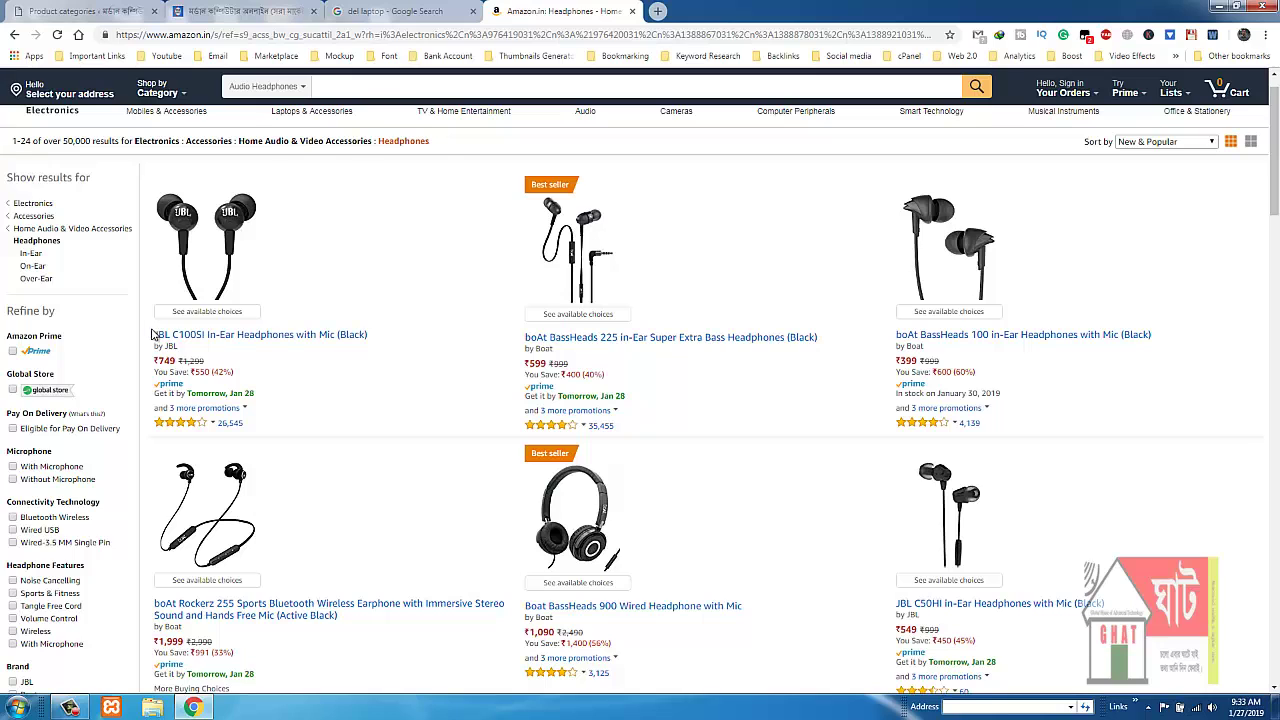
drag(152, 334, 368, 344)
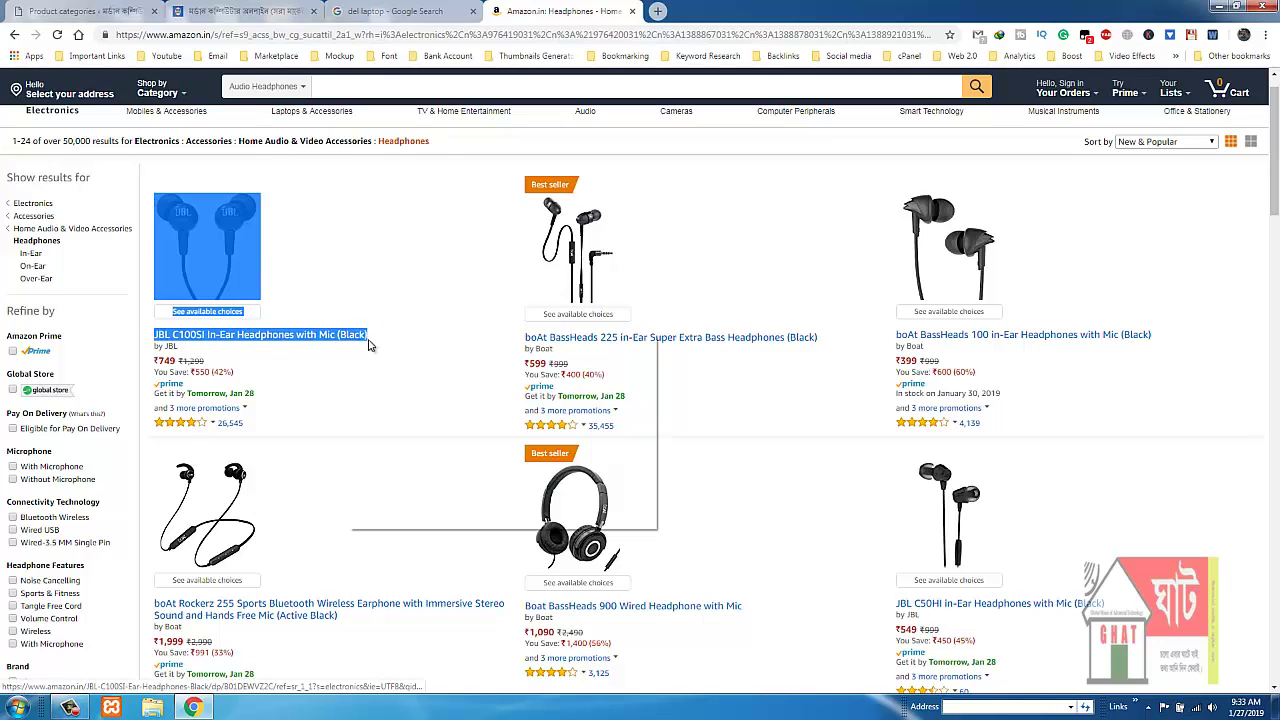
click(386, 440)
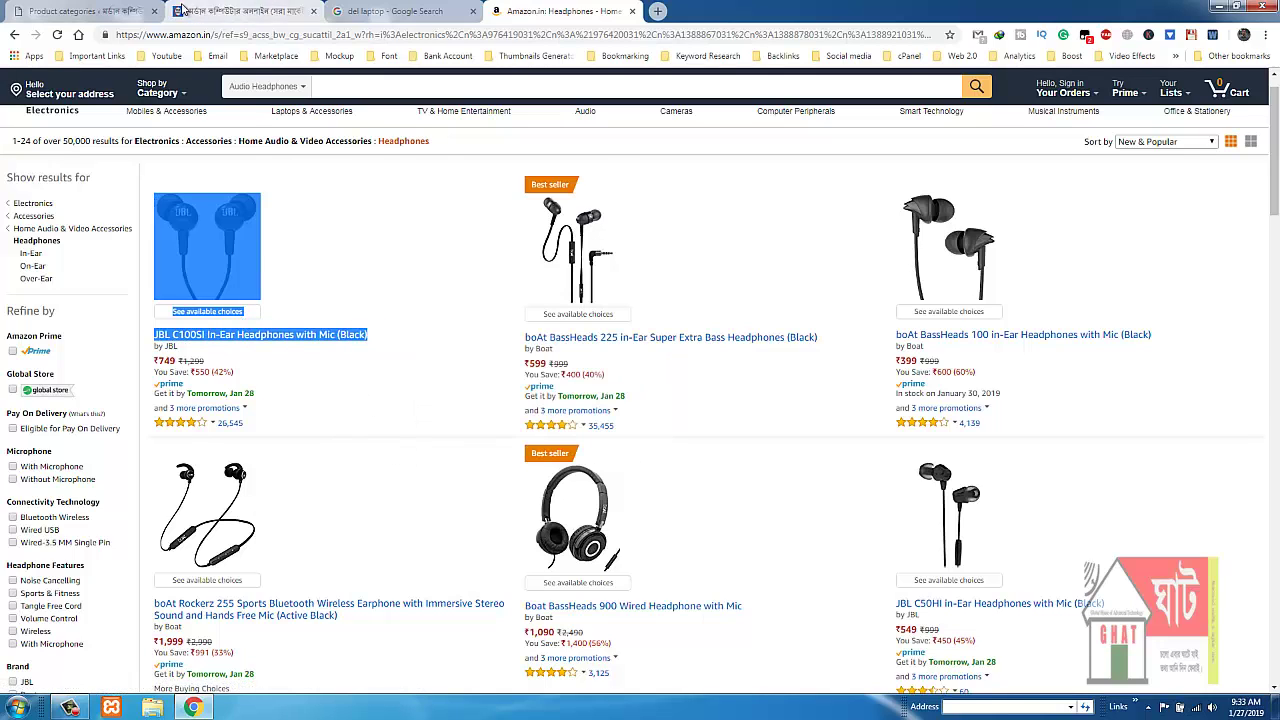
Step: Return to the WordPress category form, enter JBL C100SI as the name with parent Headphones, and copy the name into the slug
click(110, 11)
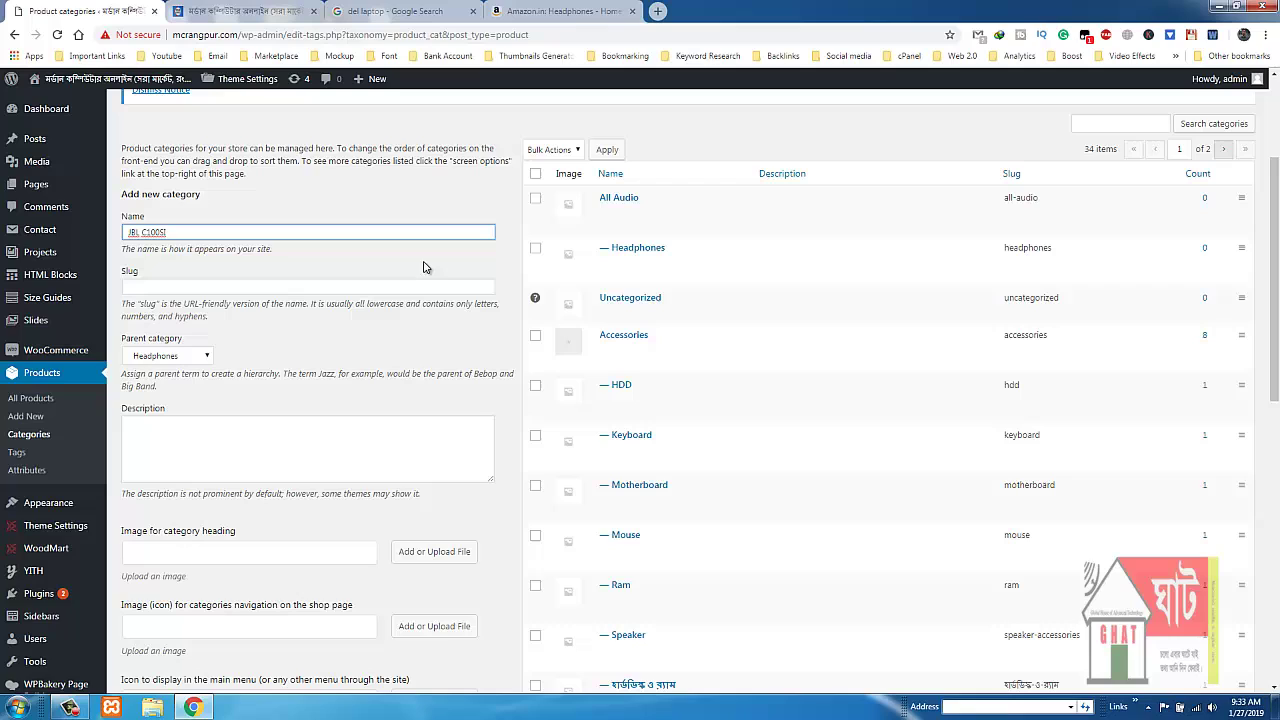
triple_click(140, 232)
right_click(133, 232)
click(155, 256)
right_click(158, 289)
click(188, 368)
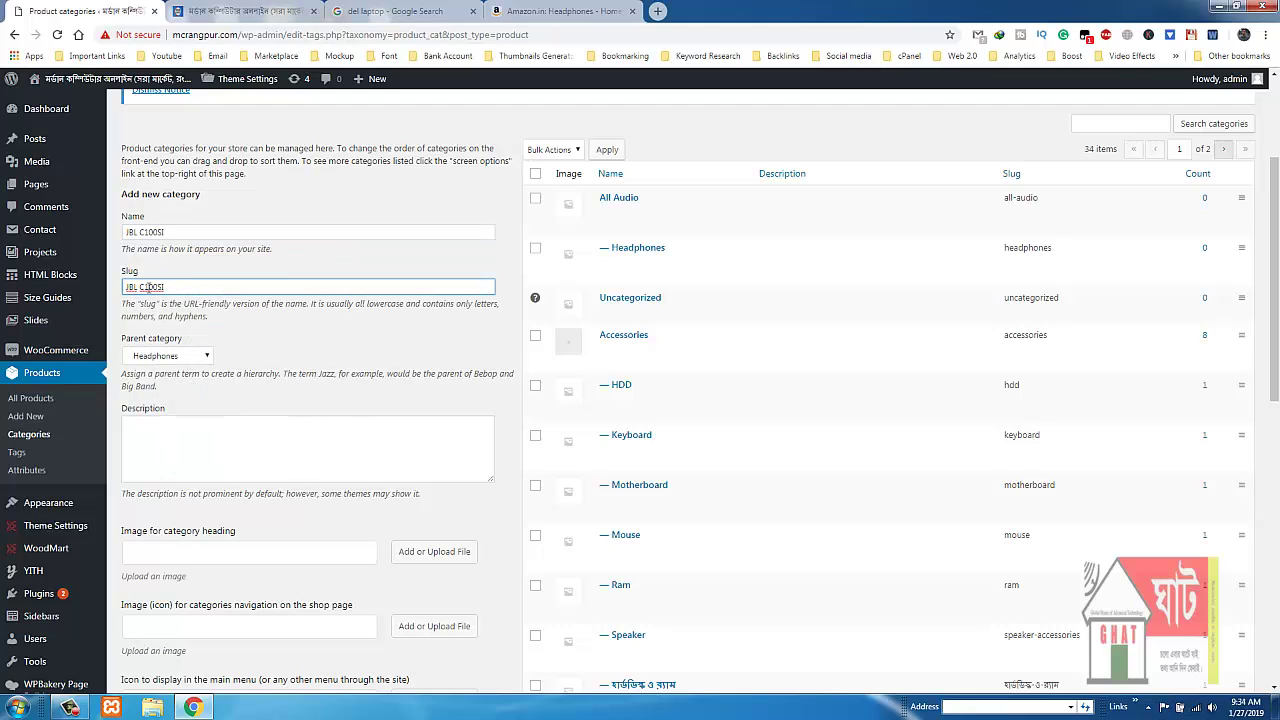
Step: Clear the pasted slug and add the JBL C100SI category under Headphones with the default display type
drag(175, 287, 120, 292)
key(BackSpace)
scroll(240, 540, down, 2)
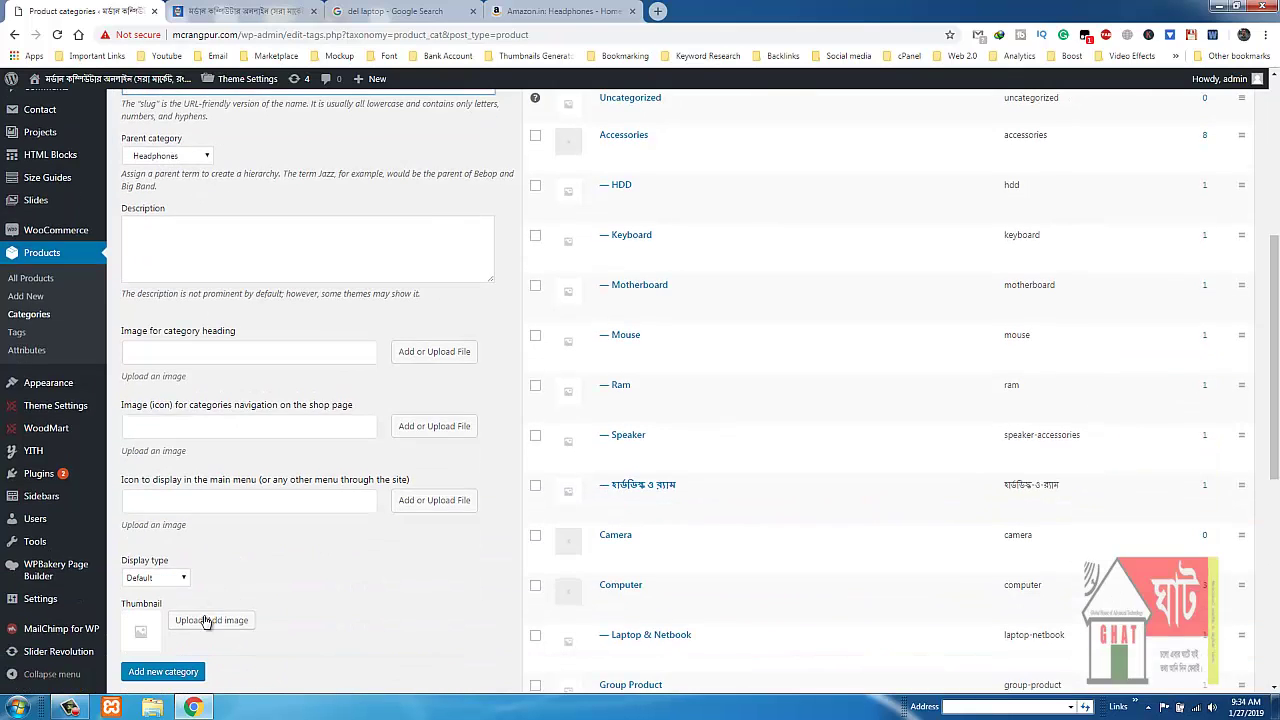
click(171, 672)
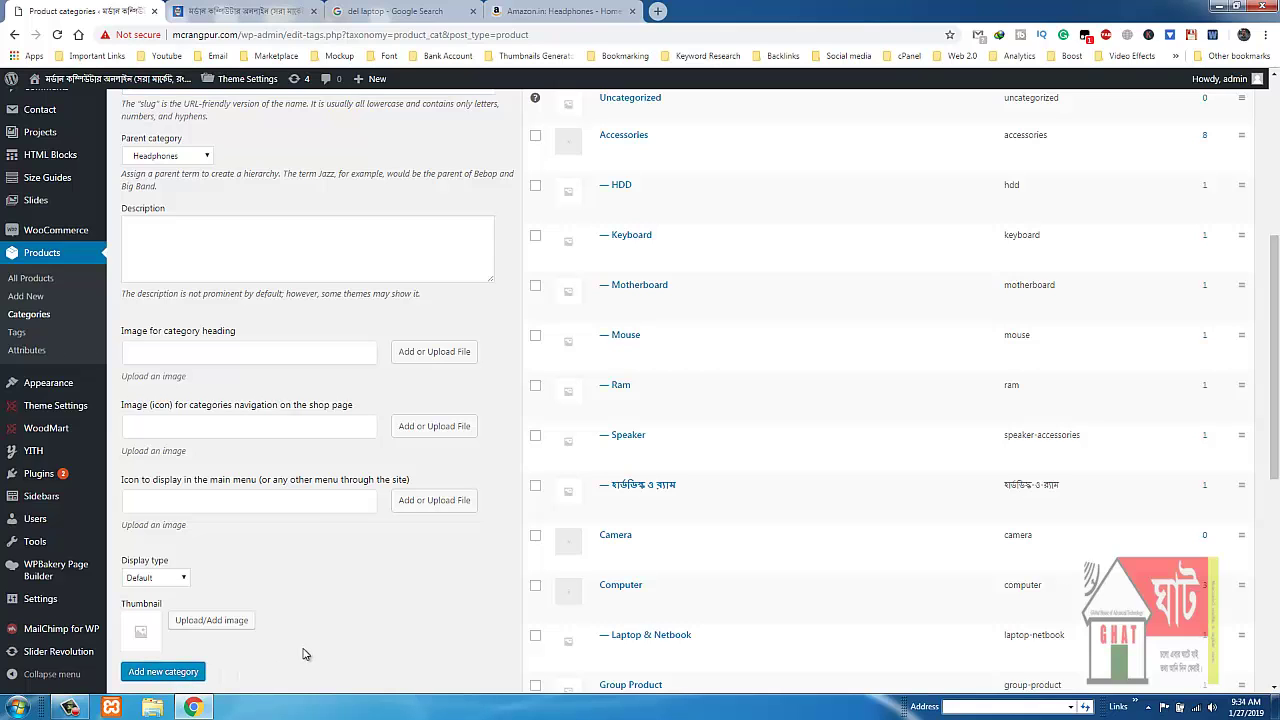
Step: Check the category list and the category menu on the store's front page, then return to the product categories page
scroll(298, 489, up, 2)
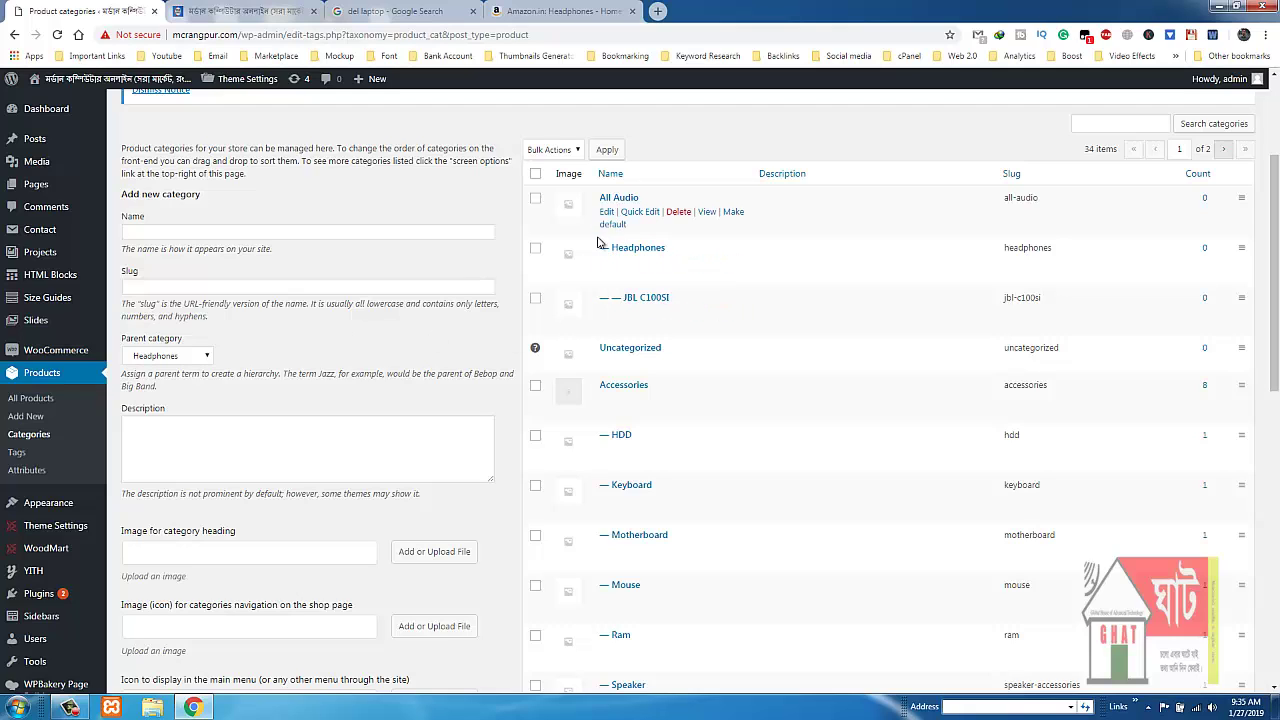
click(267, 12)
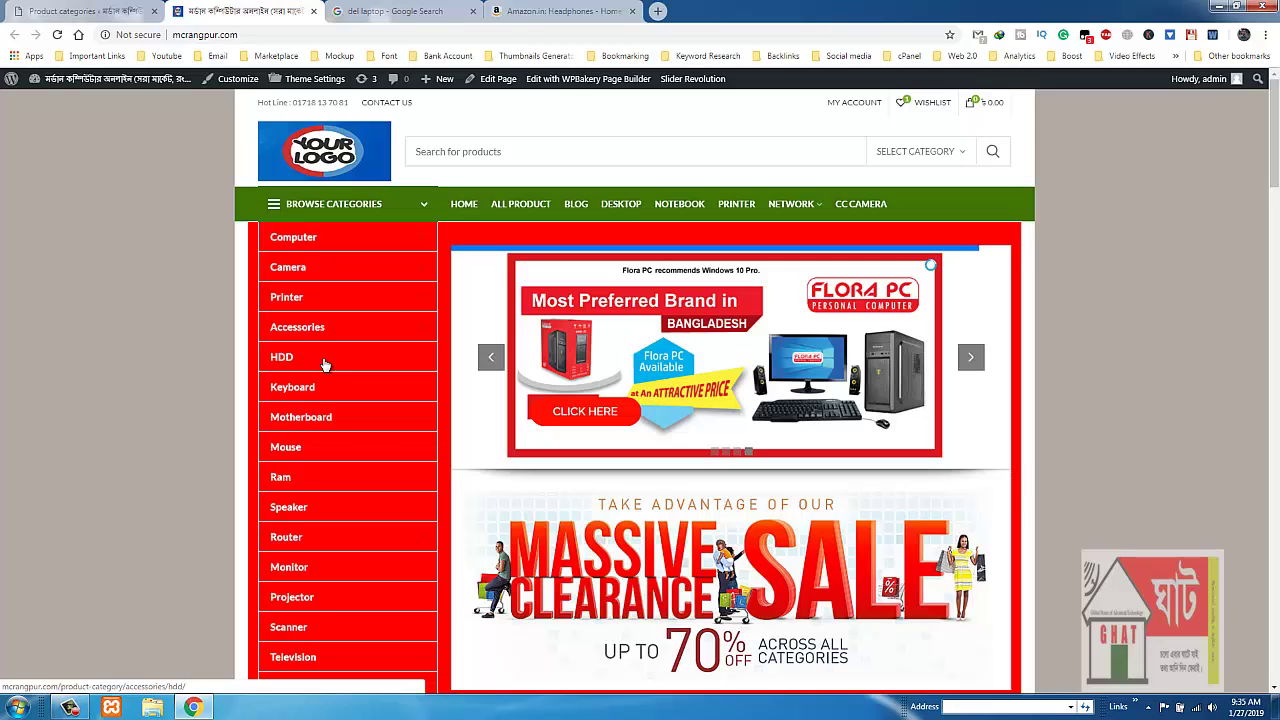
click(75, 10)
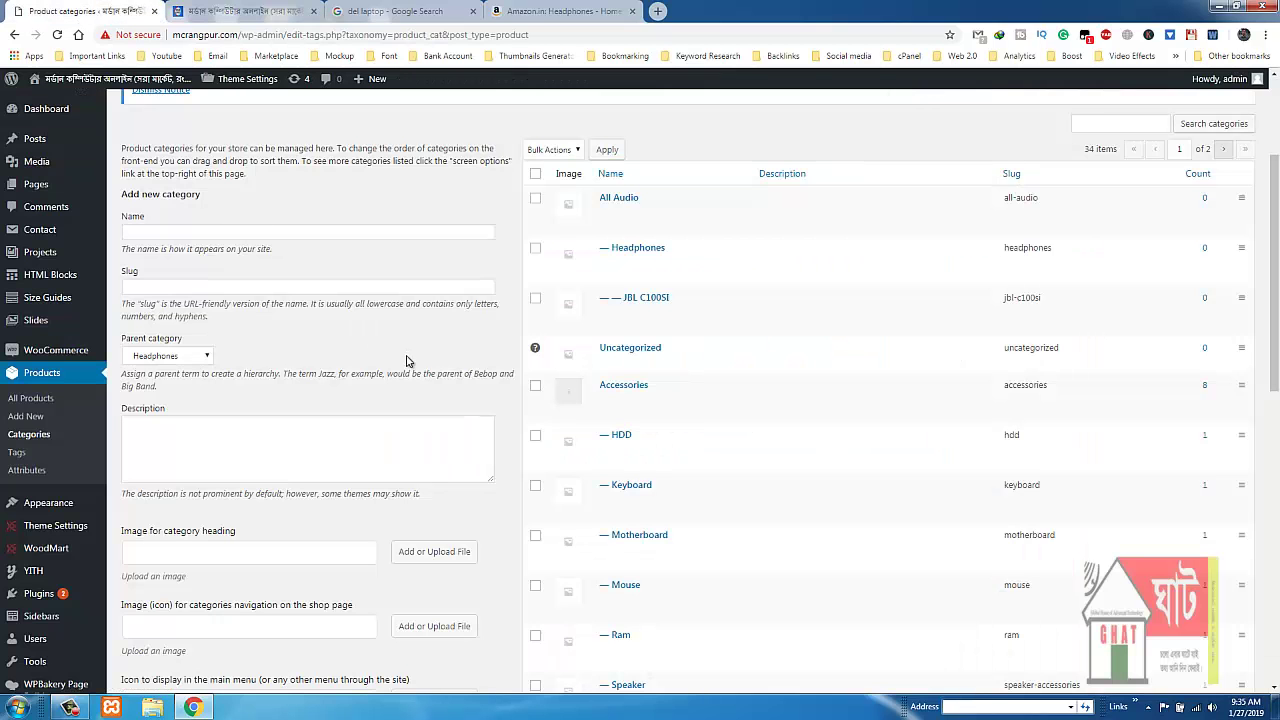